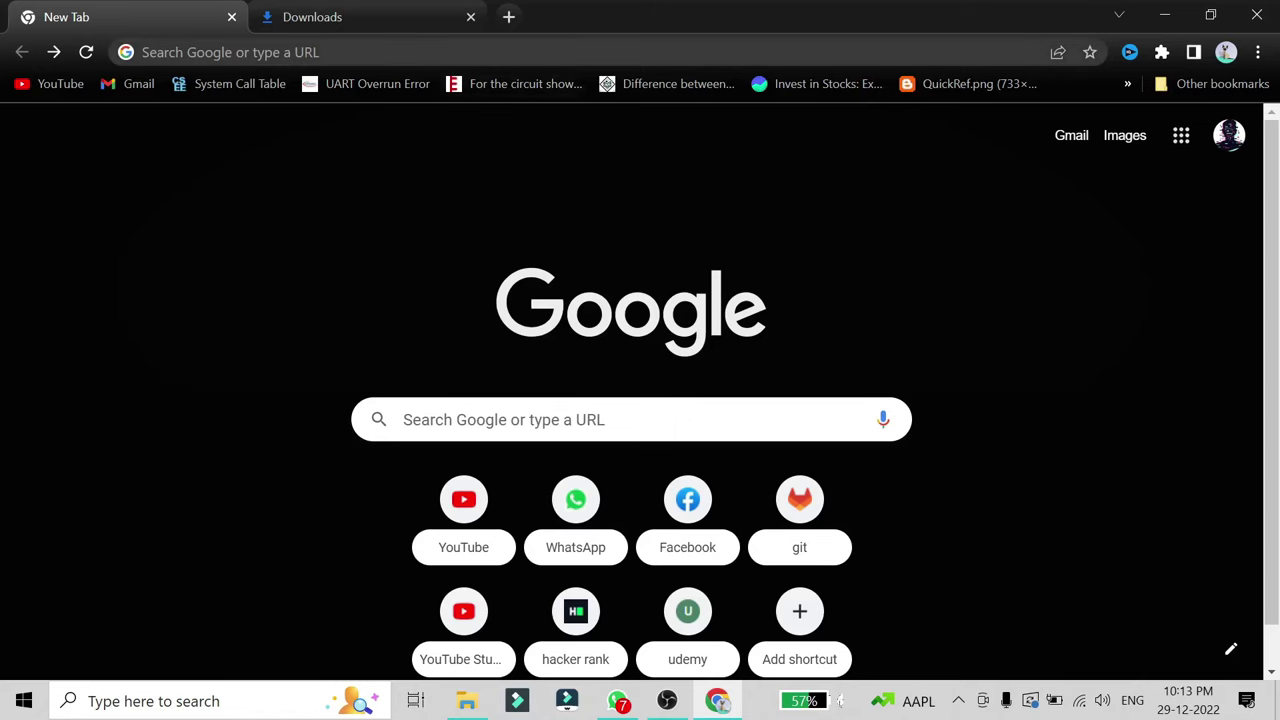
# Load vector.com/ in a new Chrome tab
pyautogui.click(500, 52)
pyautogui.write('vector.c')
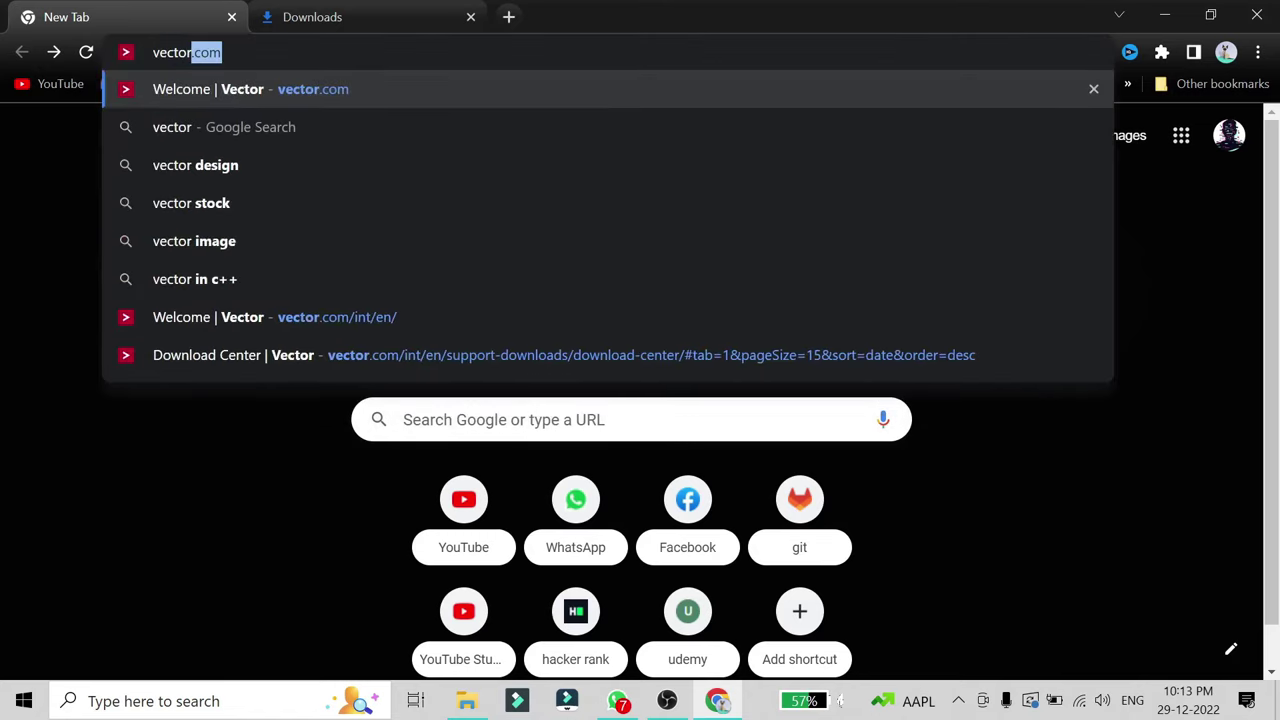
pyautogui.write('om/')
pyautogui.press('Return')
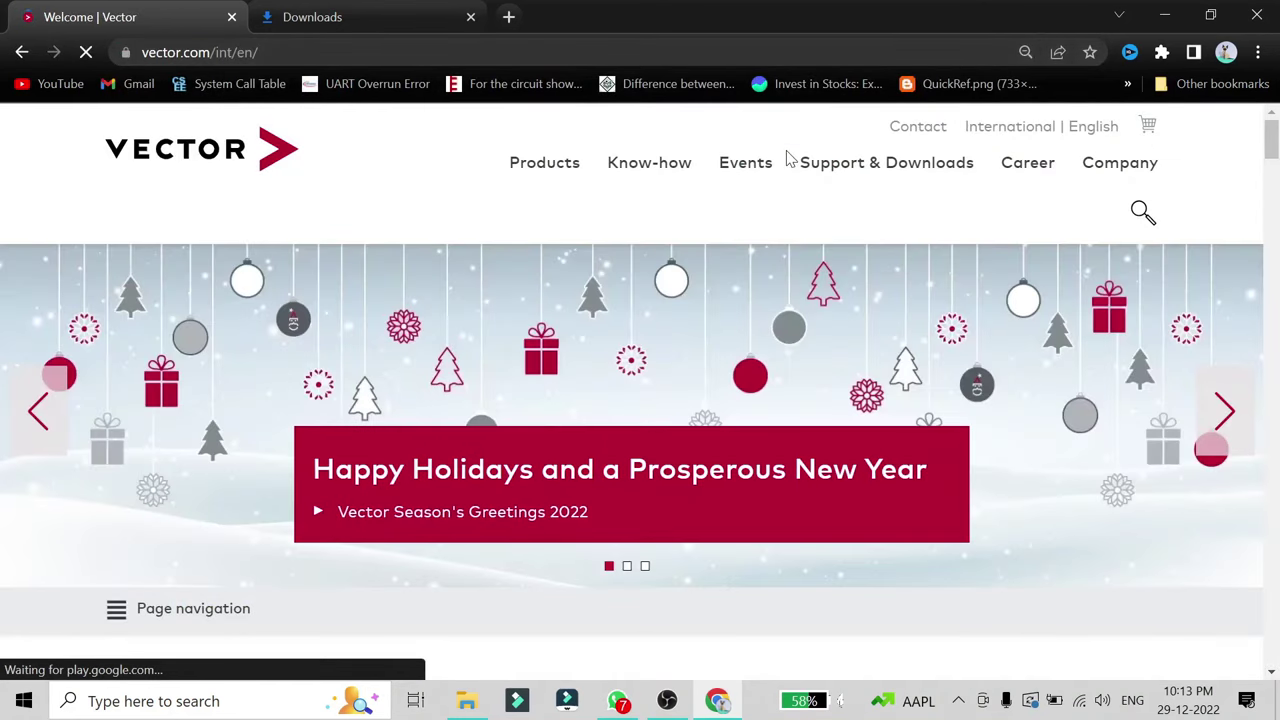
# Open the Download Center from the Support & Downloads menu
pyautogui.click(843, 168)
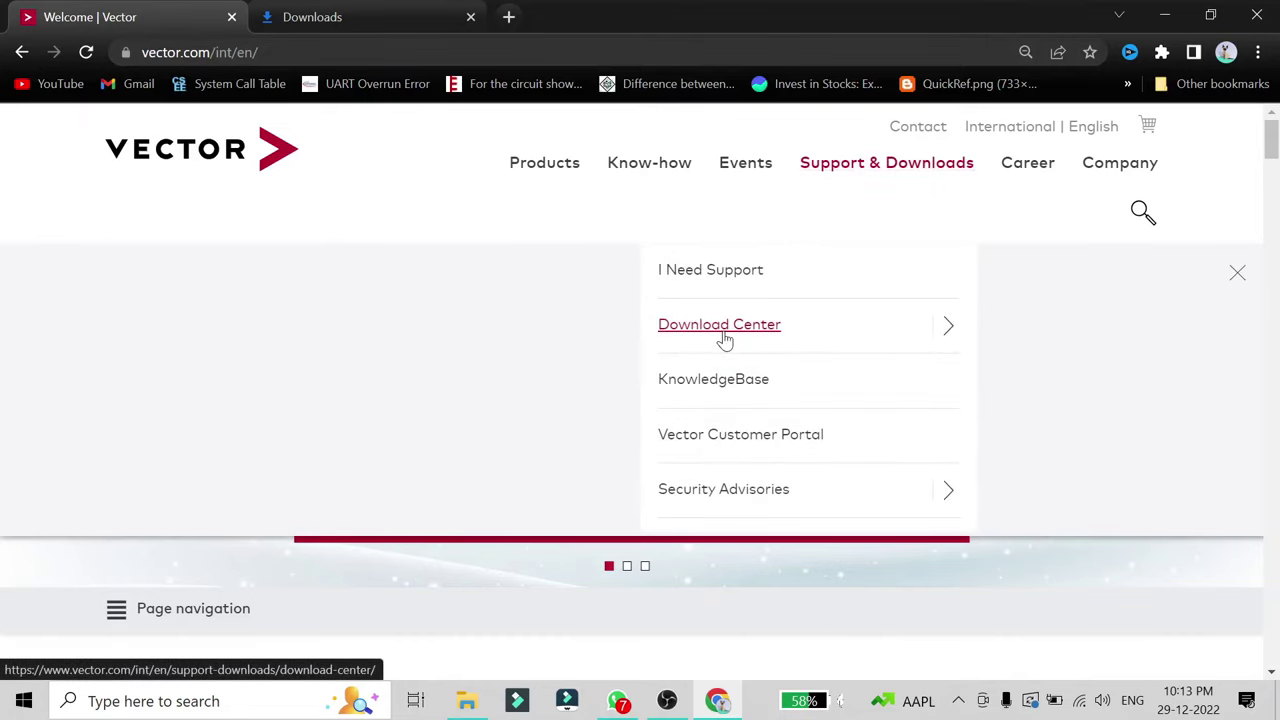
pyautogui.click(724, 340)
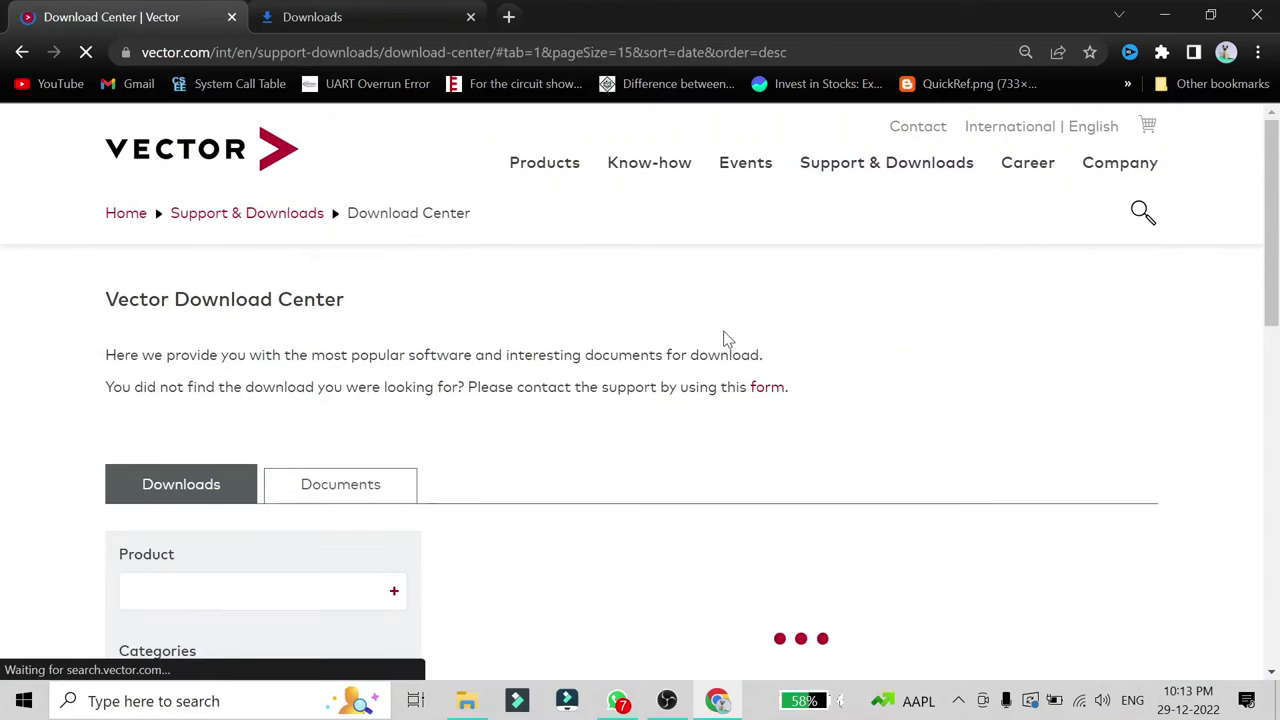
pyautogui.scroll(-2, 526, 458)
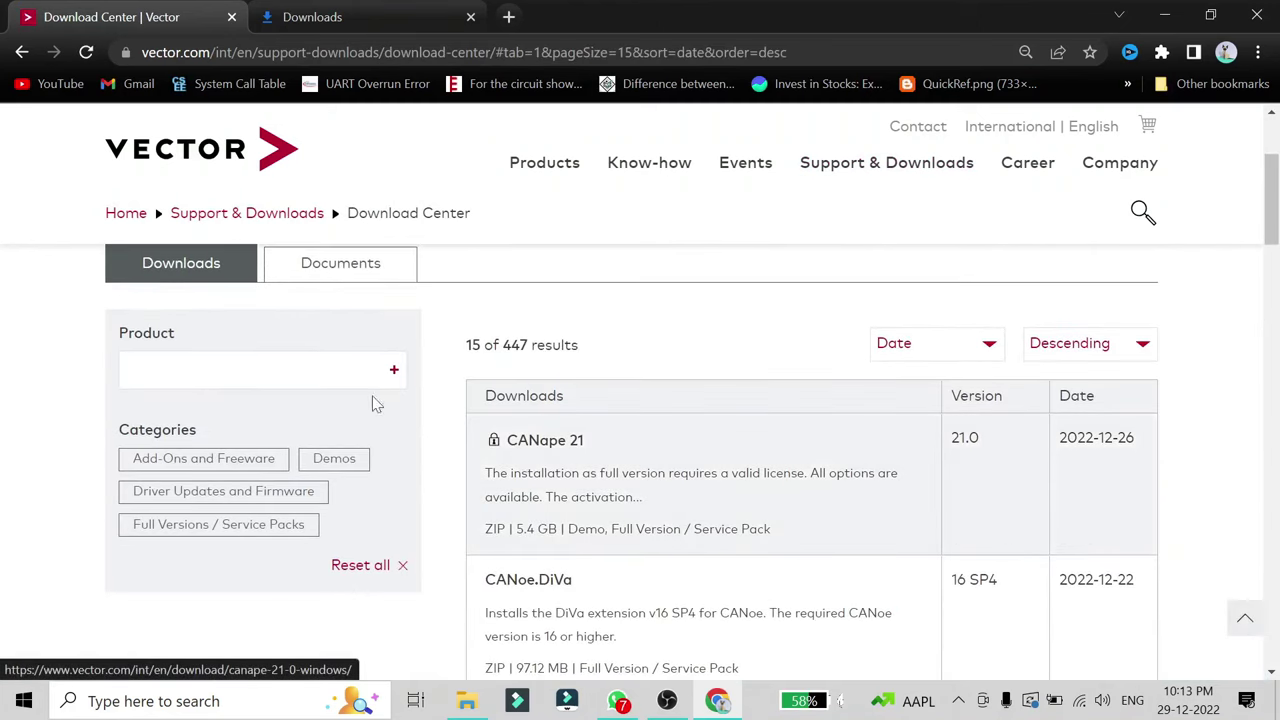
# Filter the downloads to the CANoe product and browse the 33 results
pyautogui.click(247, 371)
pyautogui.write('canoe')
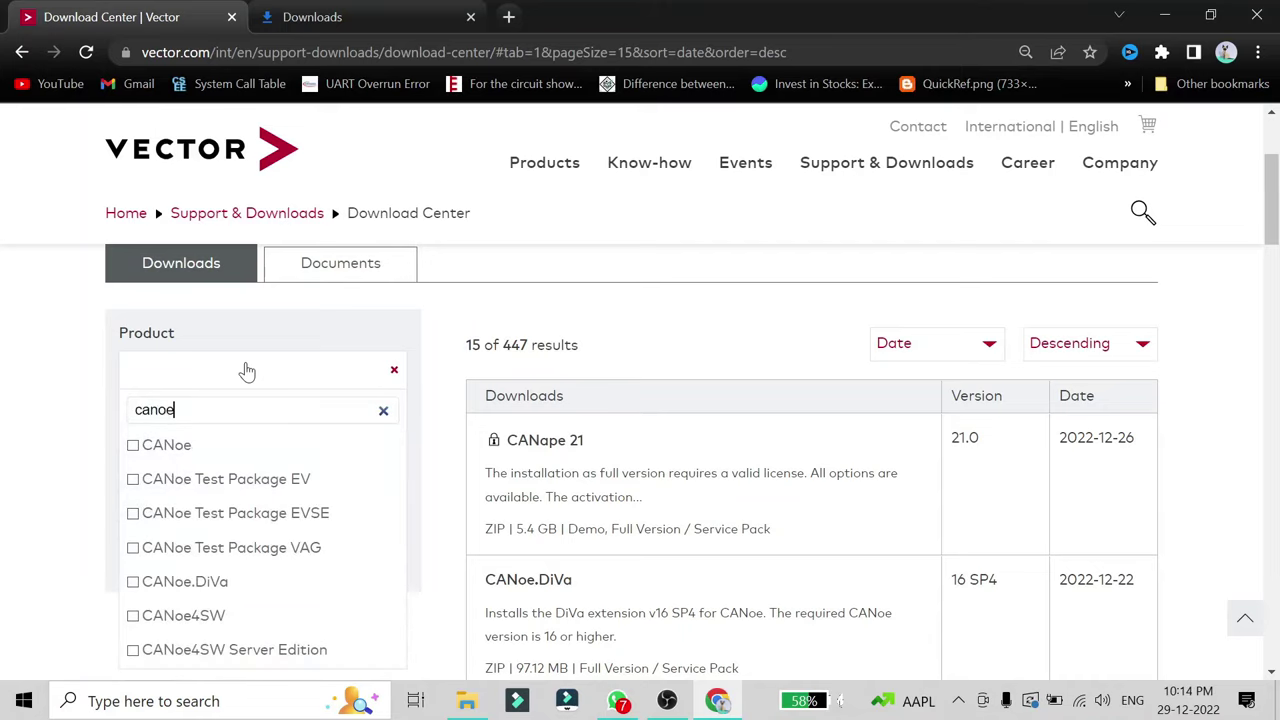
pyautogui.click(136, 450)
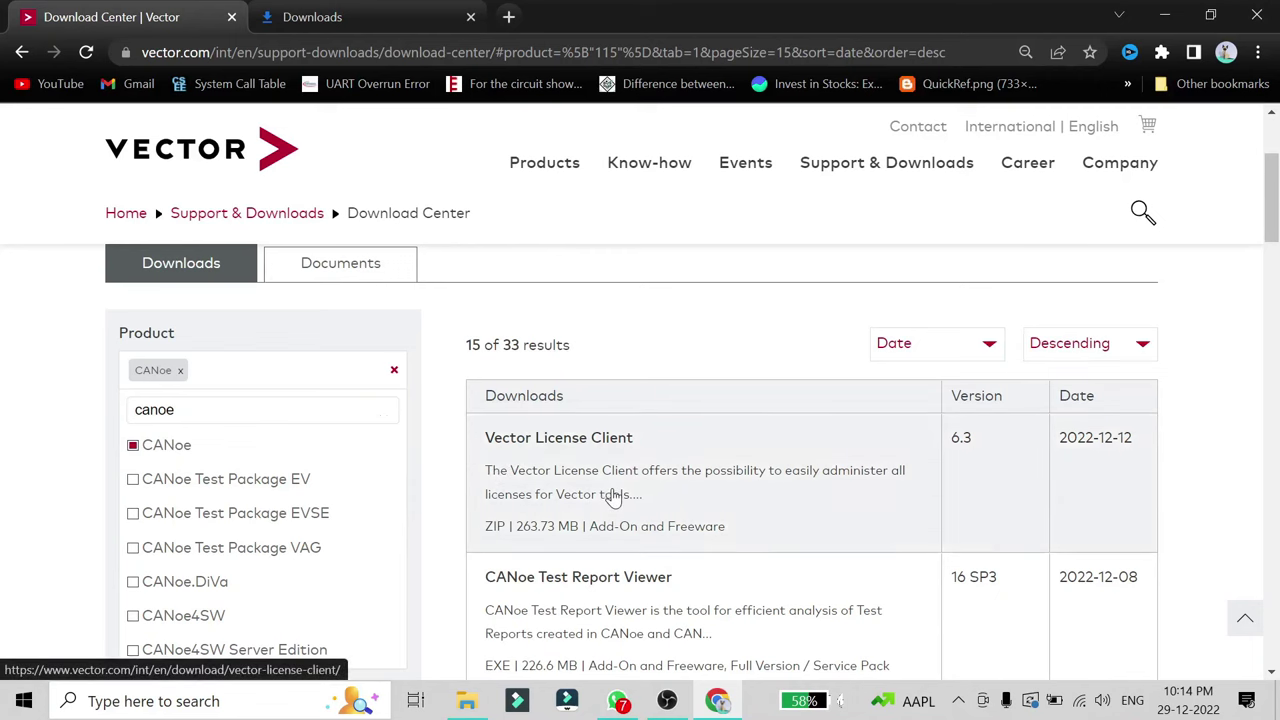
pyautogui.scroll(-7, 613, 497)
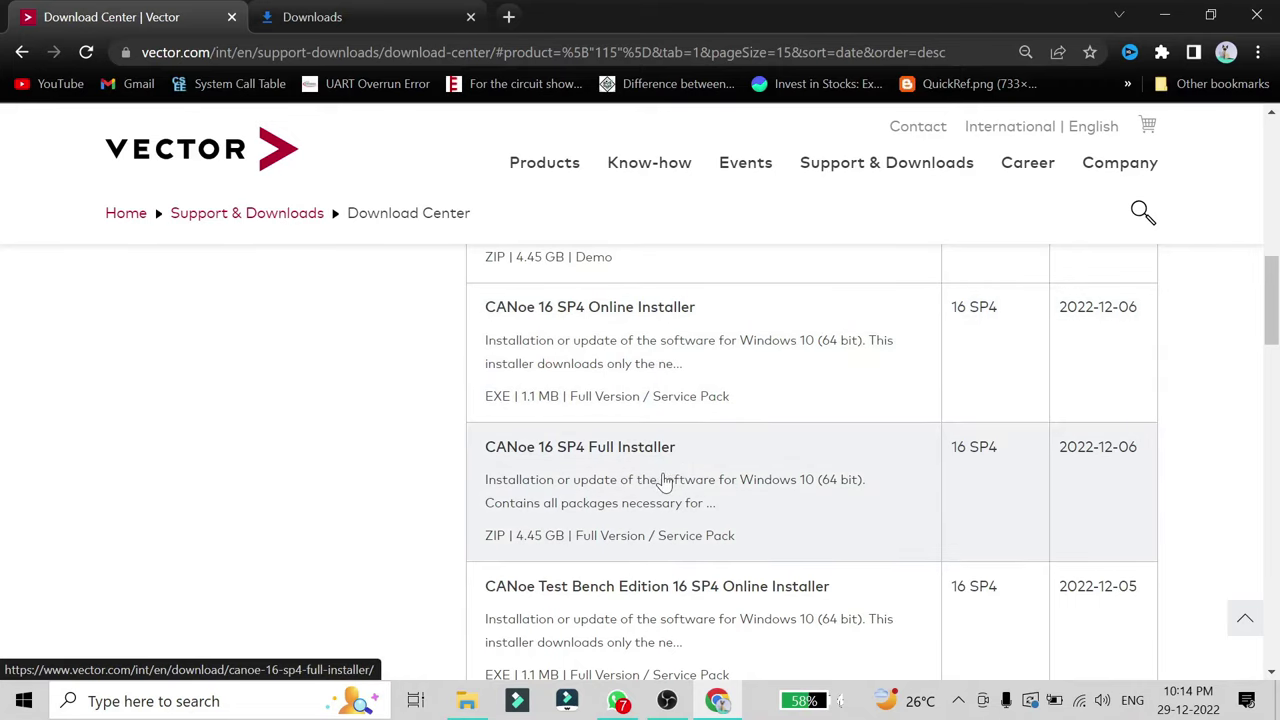
pyautogui.scroll(5, 663, 481)
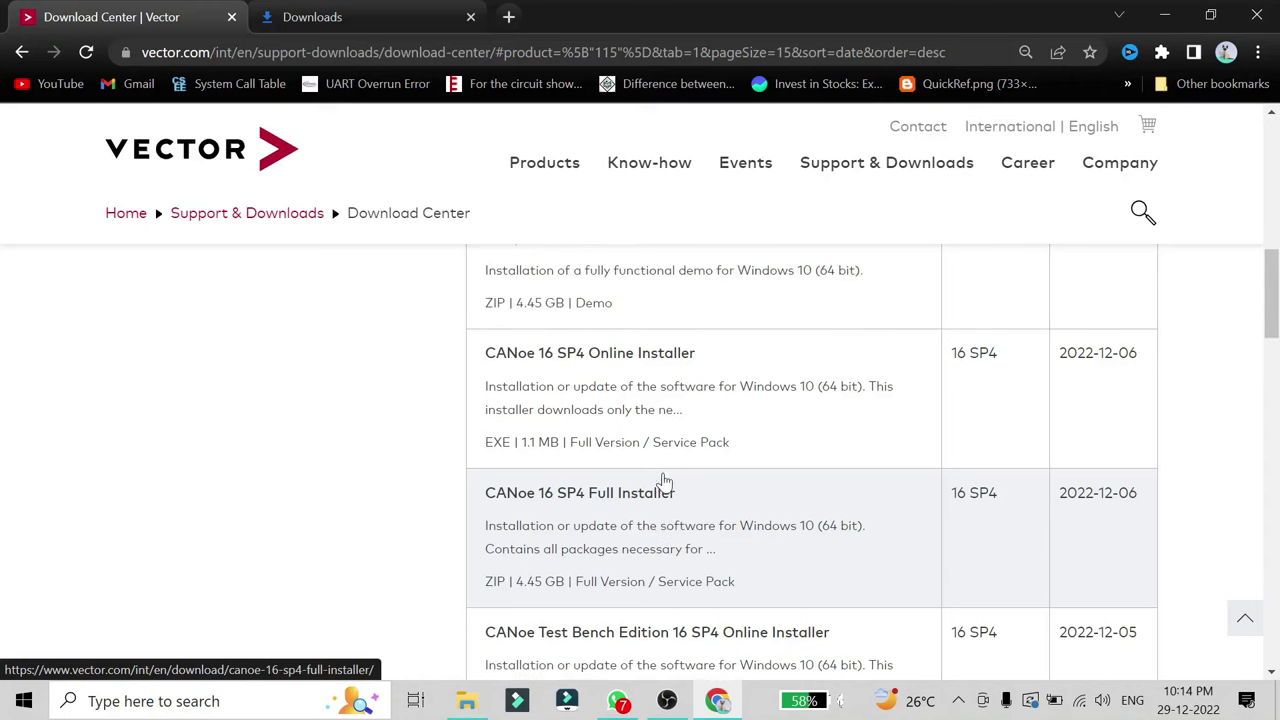
pyautogui.scroll(2, 663, 481)
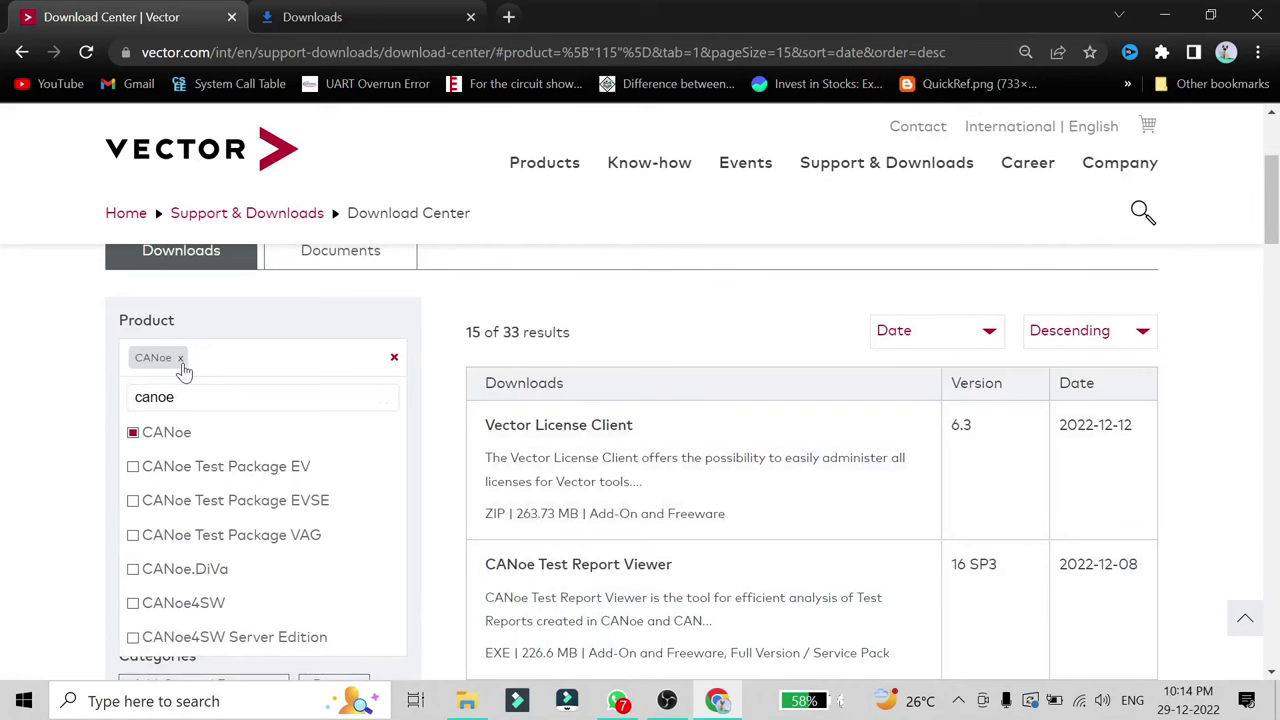
pyautogui.click(181, 360)
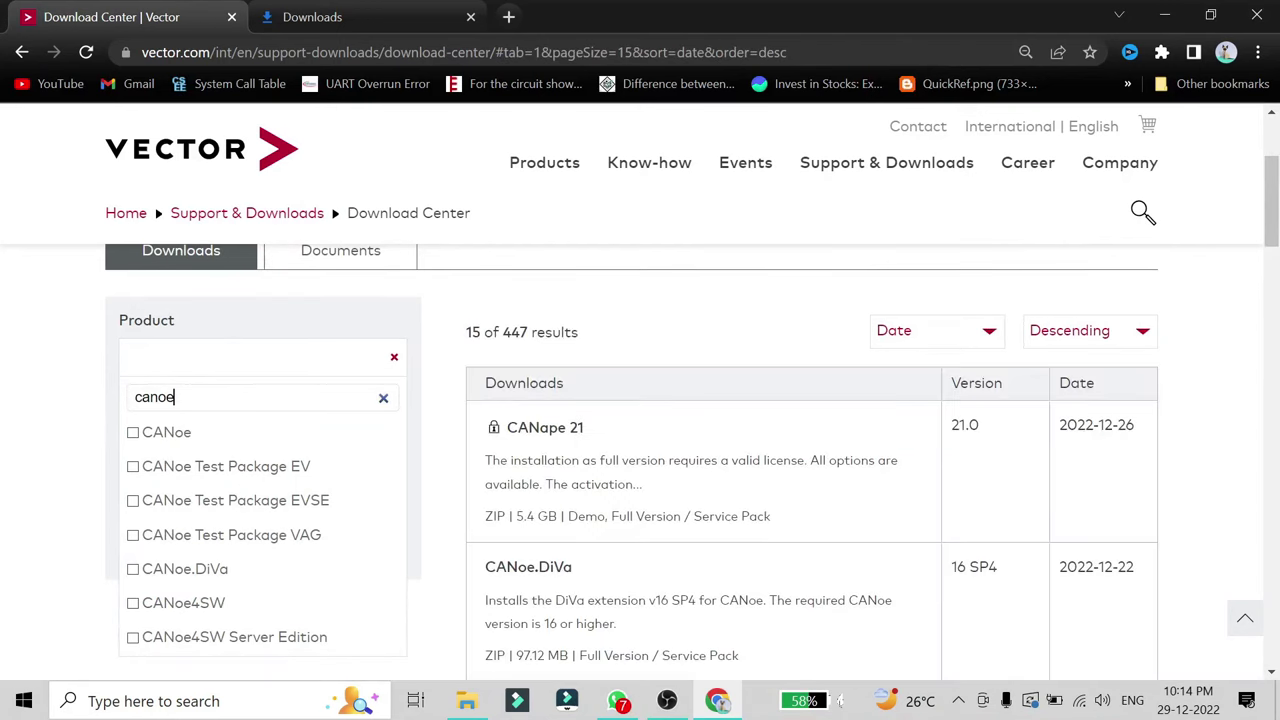
pyautogui.press('BackSpace')
pyautogui.press('BackSpace')
pyautogui.write('a')
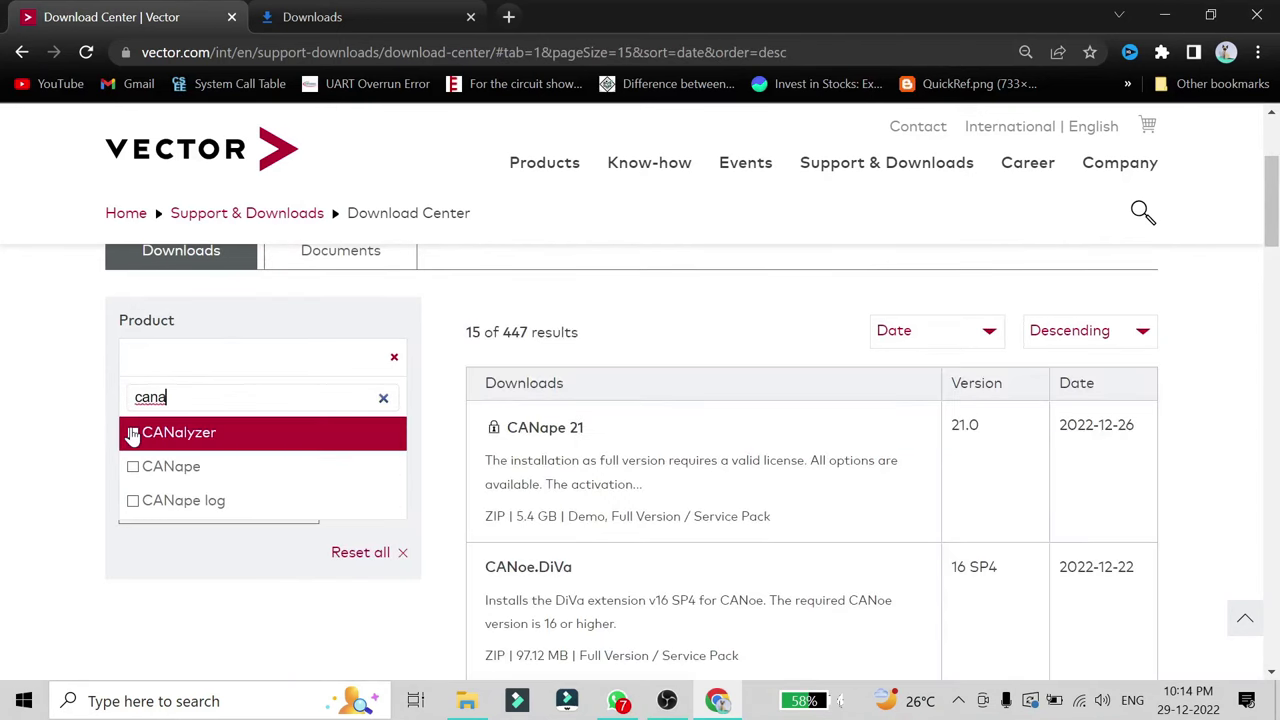
pyautogui.click(133, 436)
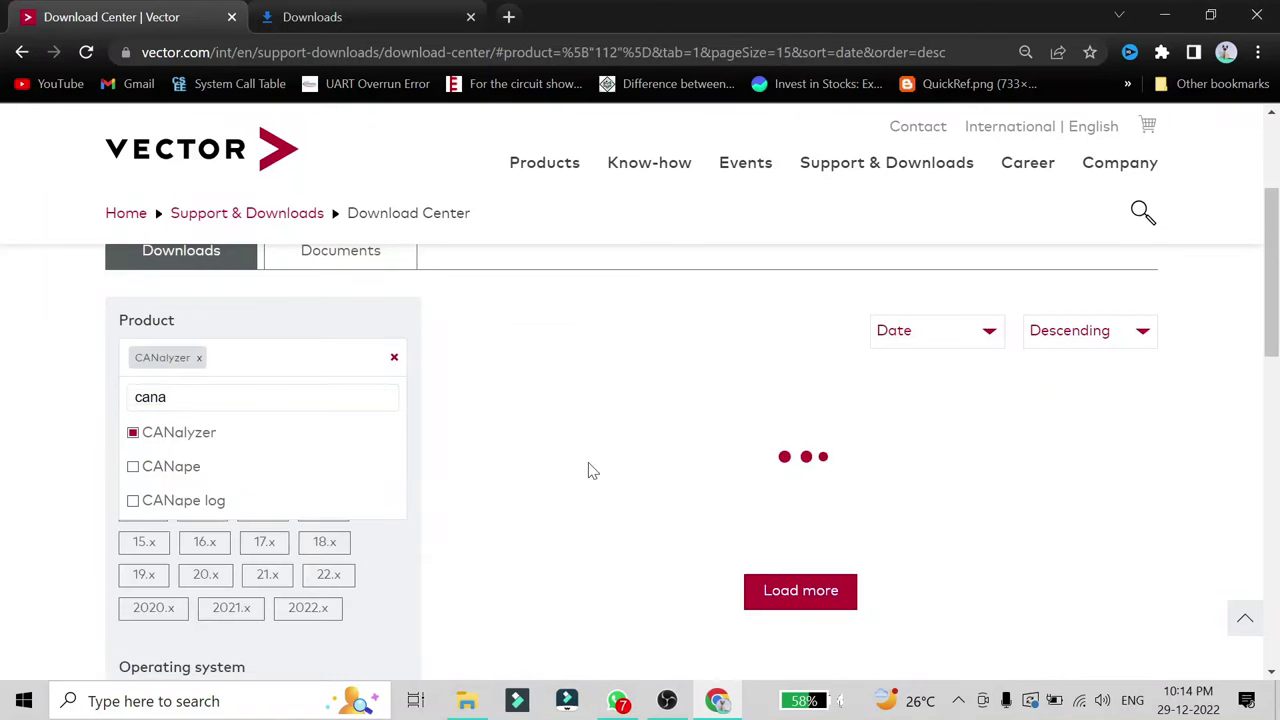
pyautogui.scroll(-2, 590, 470)
pyautogui.scroll(-4, 590, 470)
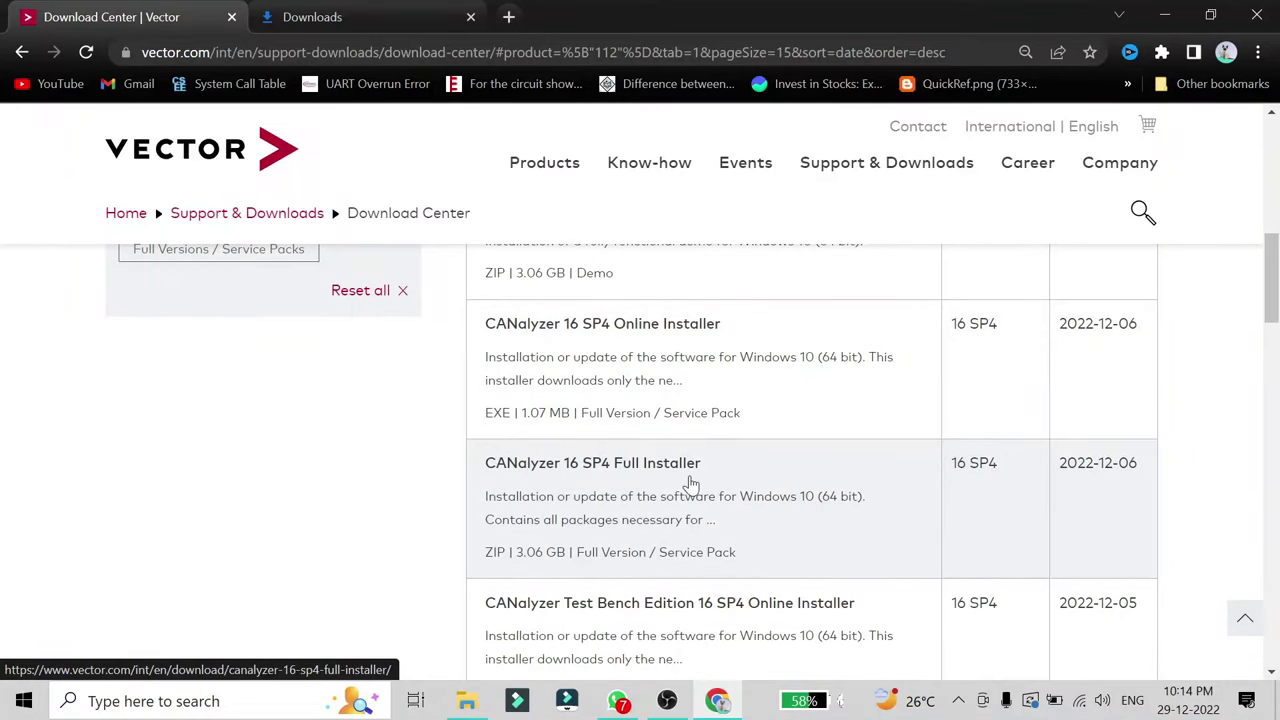
pyautogui.scroll(5, 691, 486)
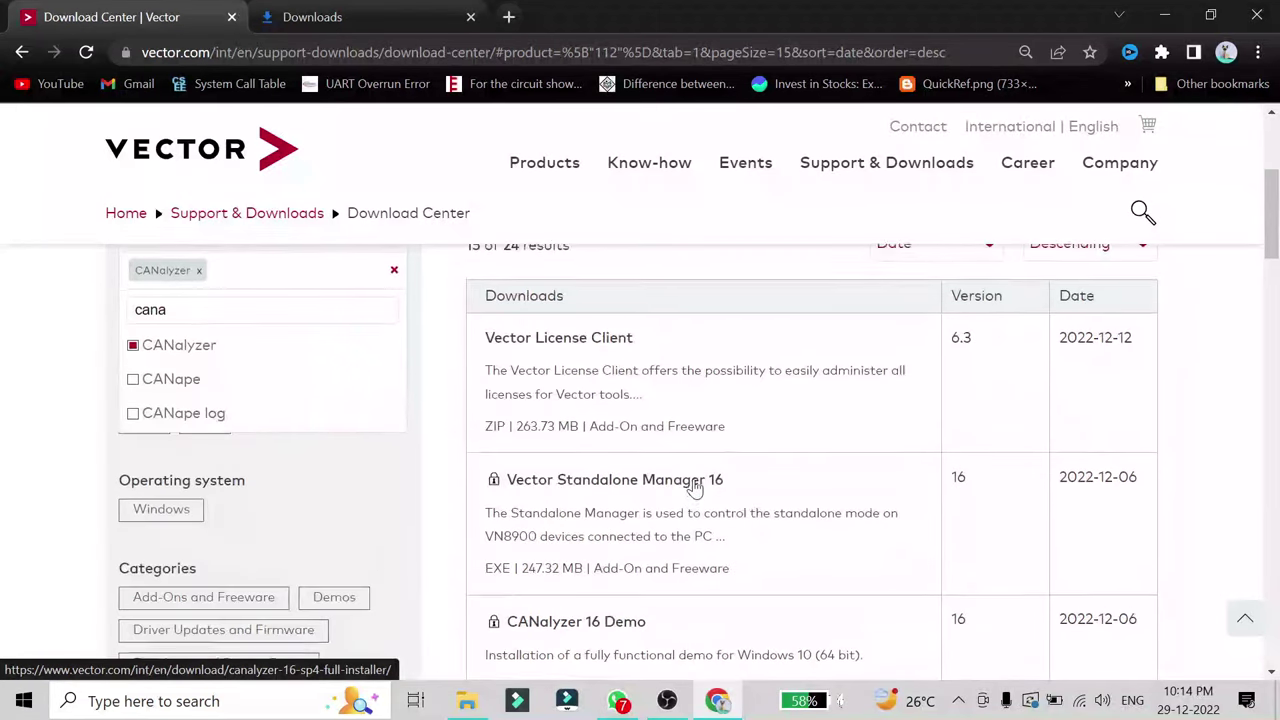
pyautogui.click(250, 311)
pyautogui.press('BackSpace')
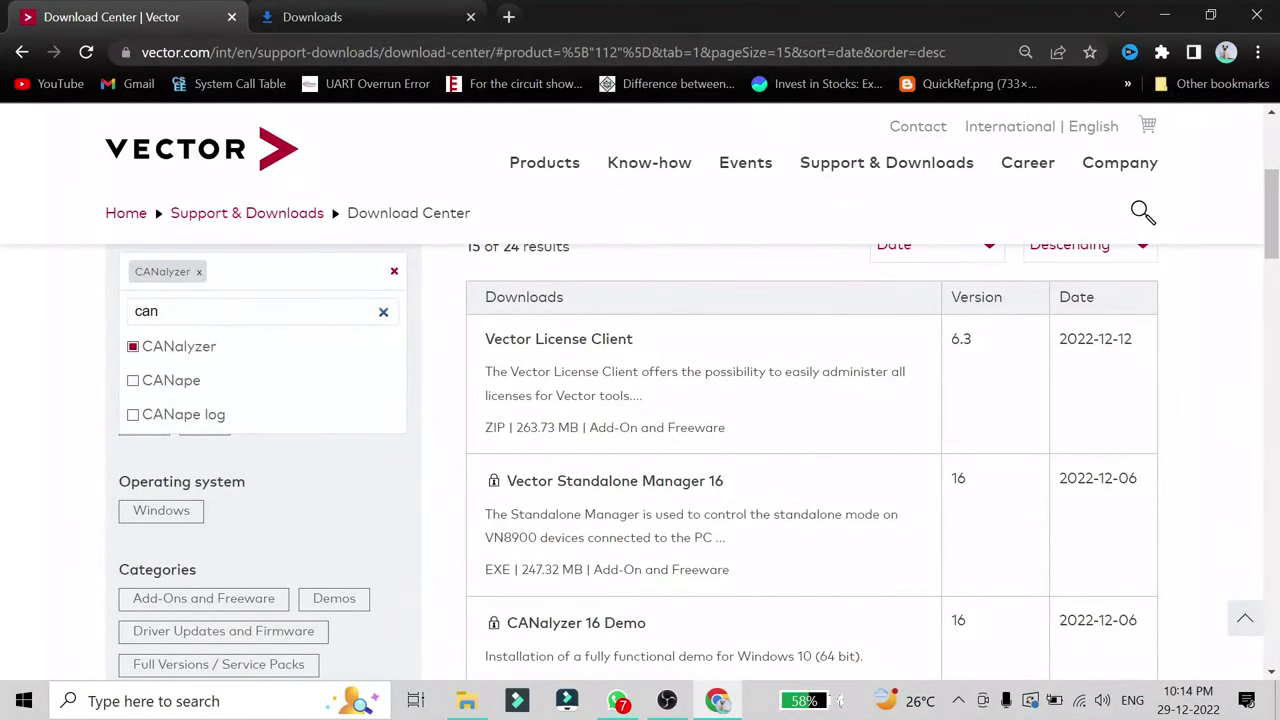
pyautogui.write('oe')
pyautogui.click(135, 346)
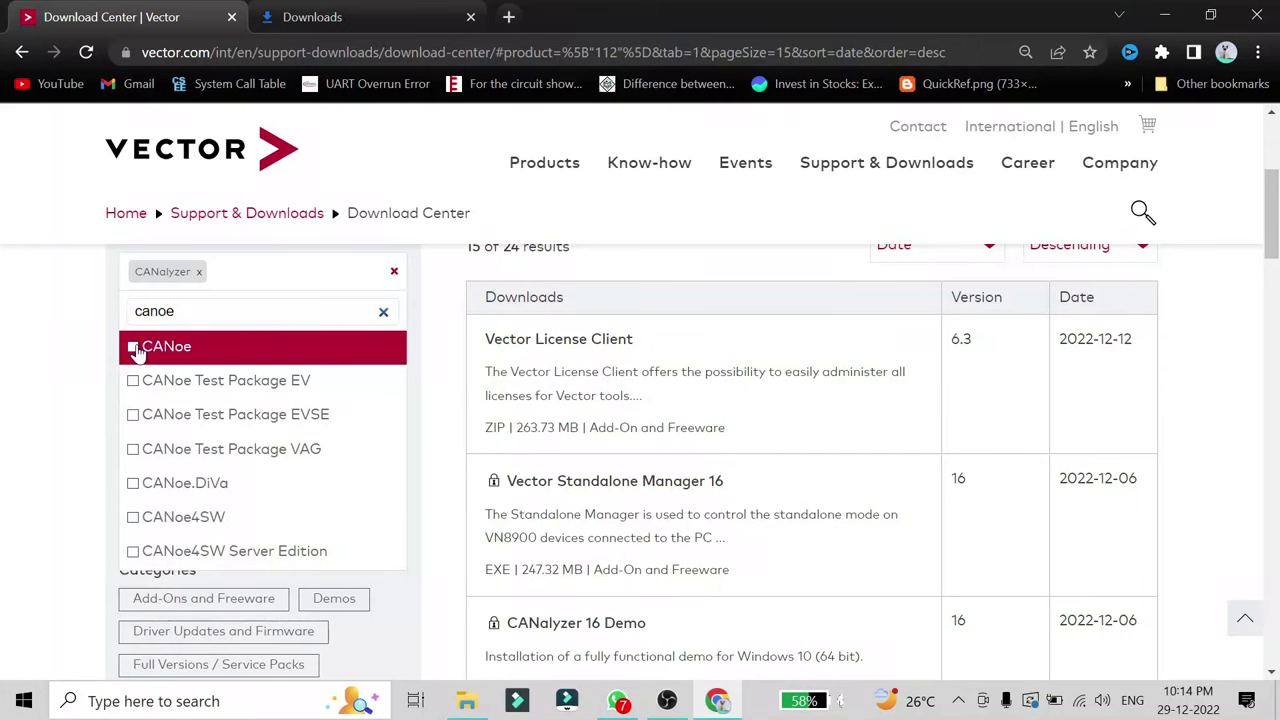
pyautogui.click(198, 272)
pyautogui.scroll(-6, 624, 456)
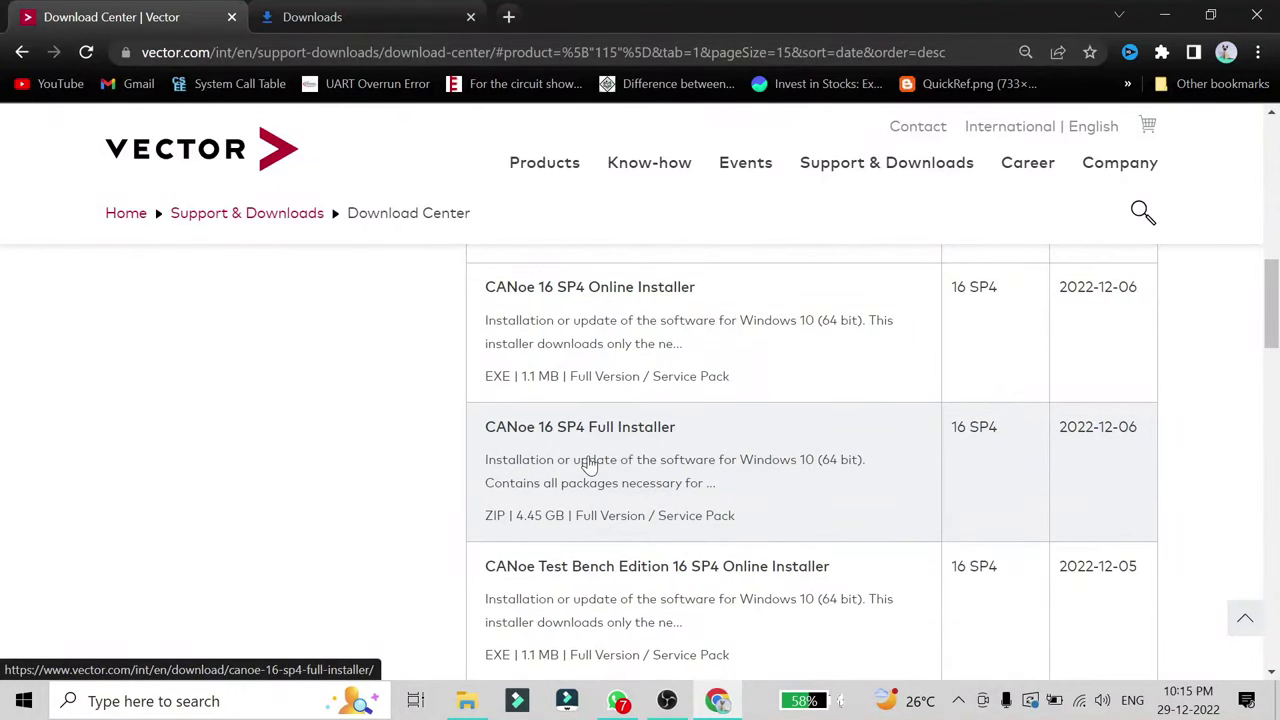
# Open the CANoe 16 SP4 Full Installer page, start Download now, then cancel saving the file
pyautogui.click(590, 465)
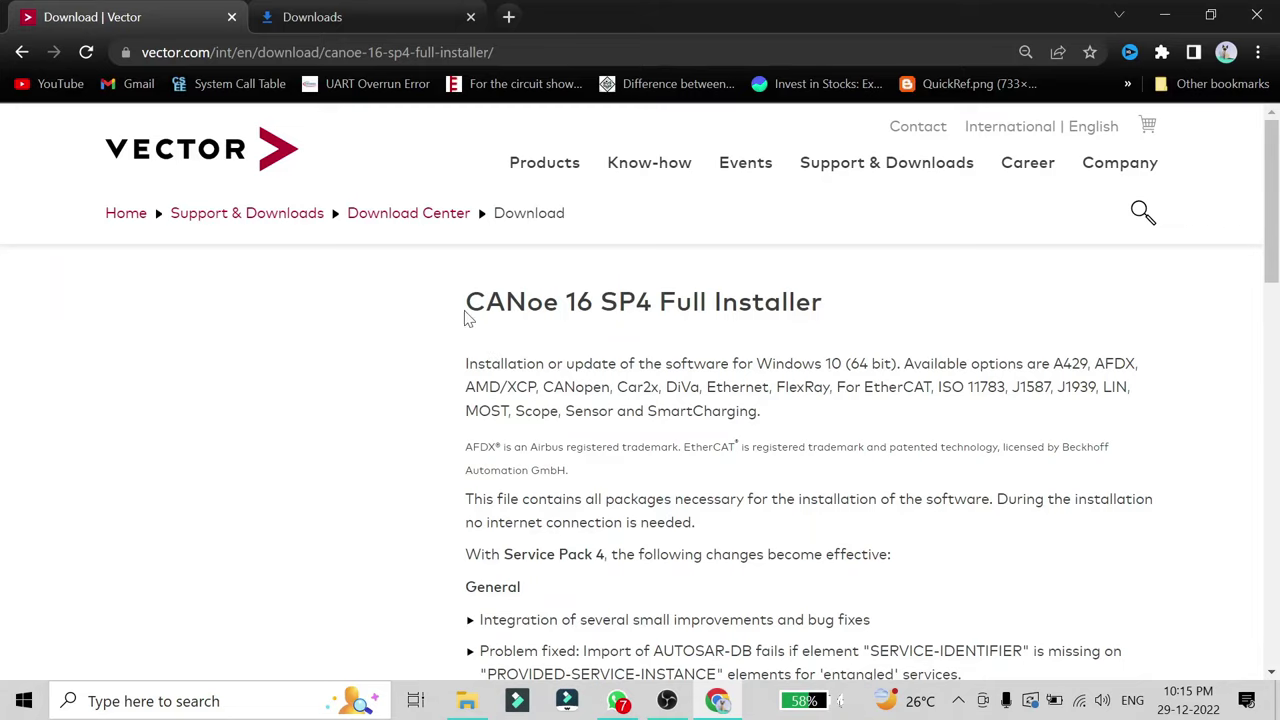
pyautogui.scroll(-3, 800, 345)
pyautogui.scroll(-4, 800, 345)
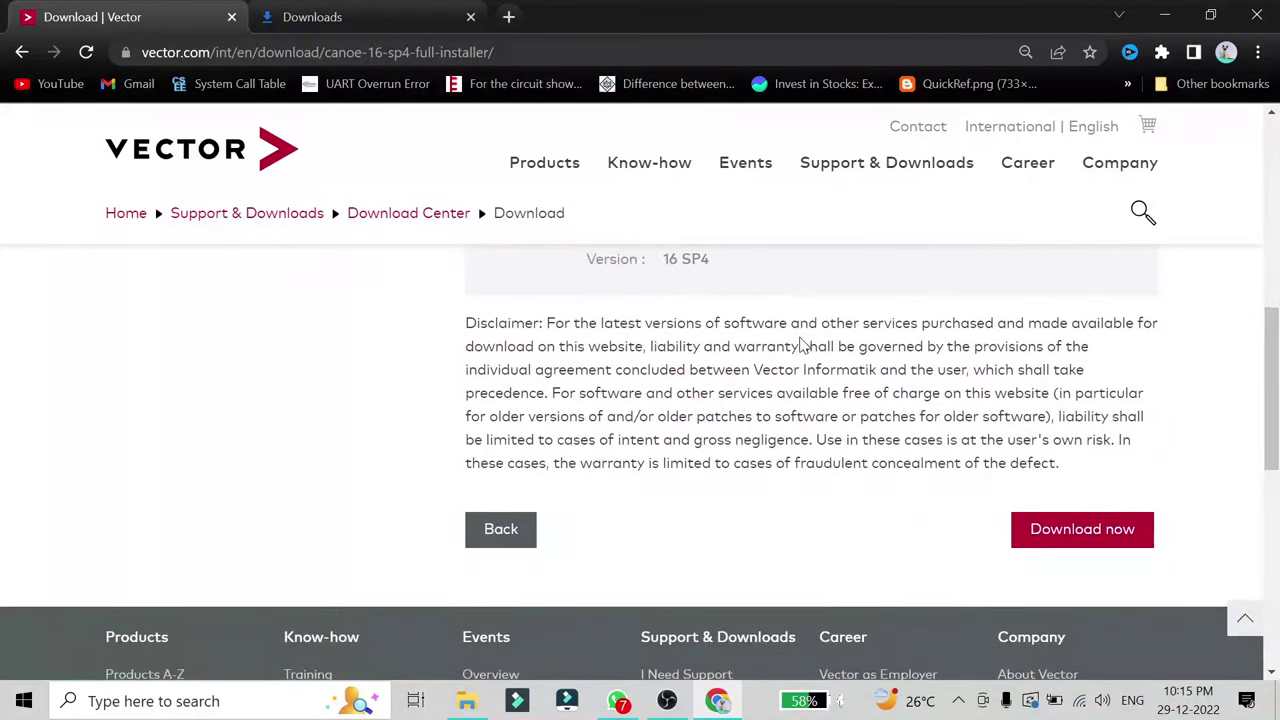
pyautogui.click(1059, 538)
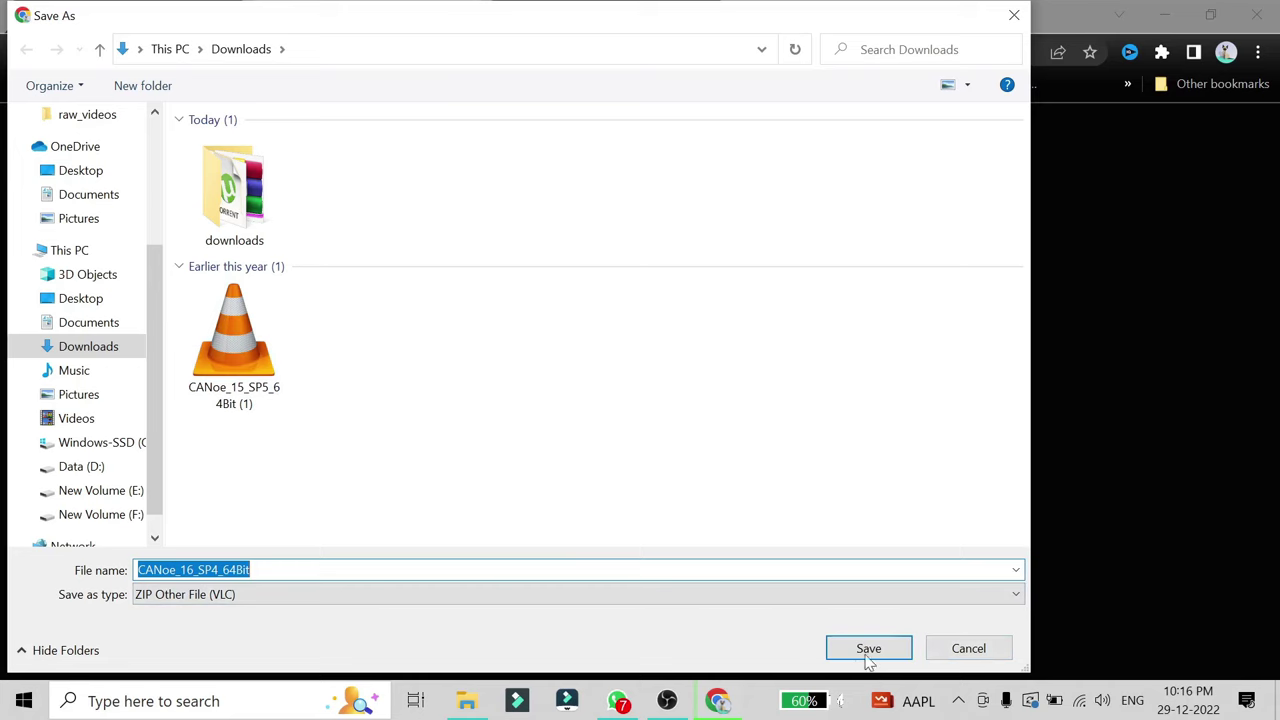
pyautogui.click(968, 650)
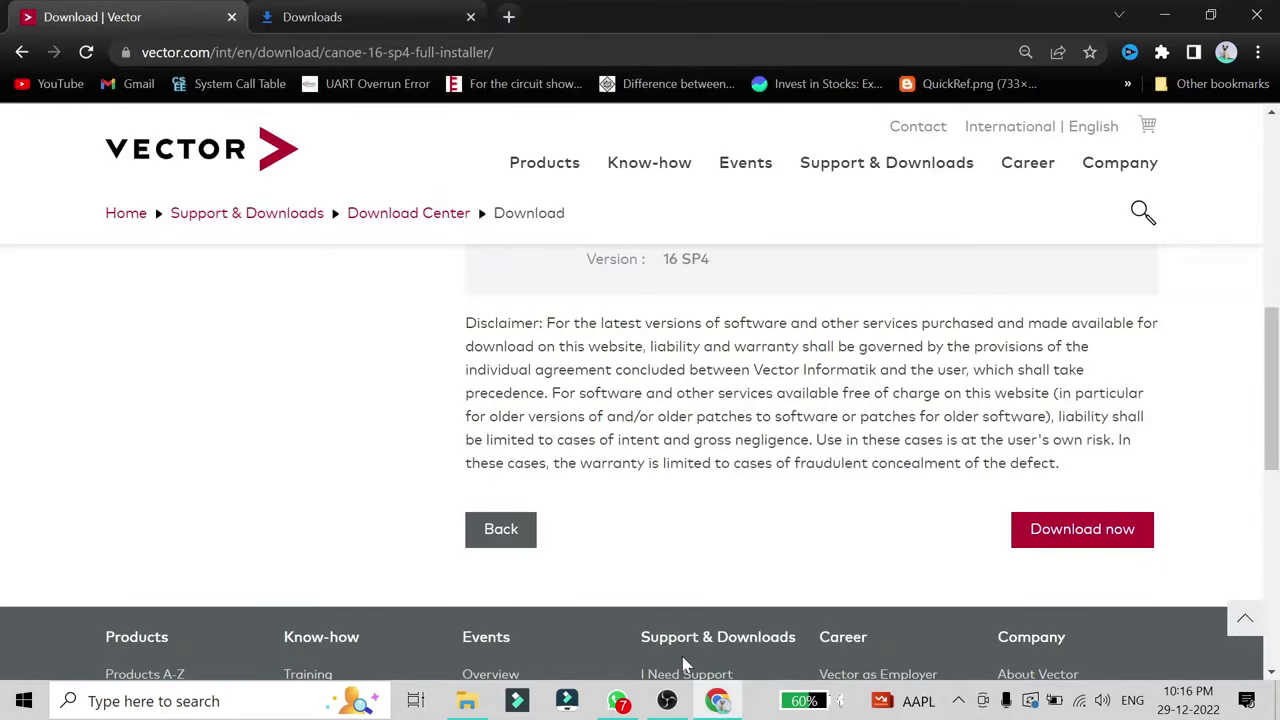
# Extract the CANoe_15_SP5_64Bit (1) zip in Downloads with 7-Zip Extract Here
pyautogui.click(466, 700)
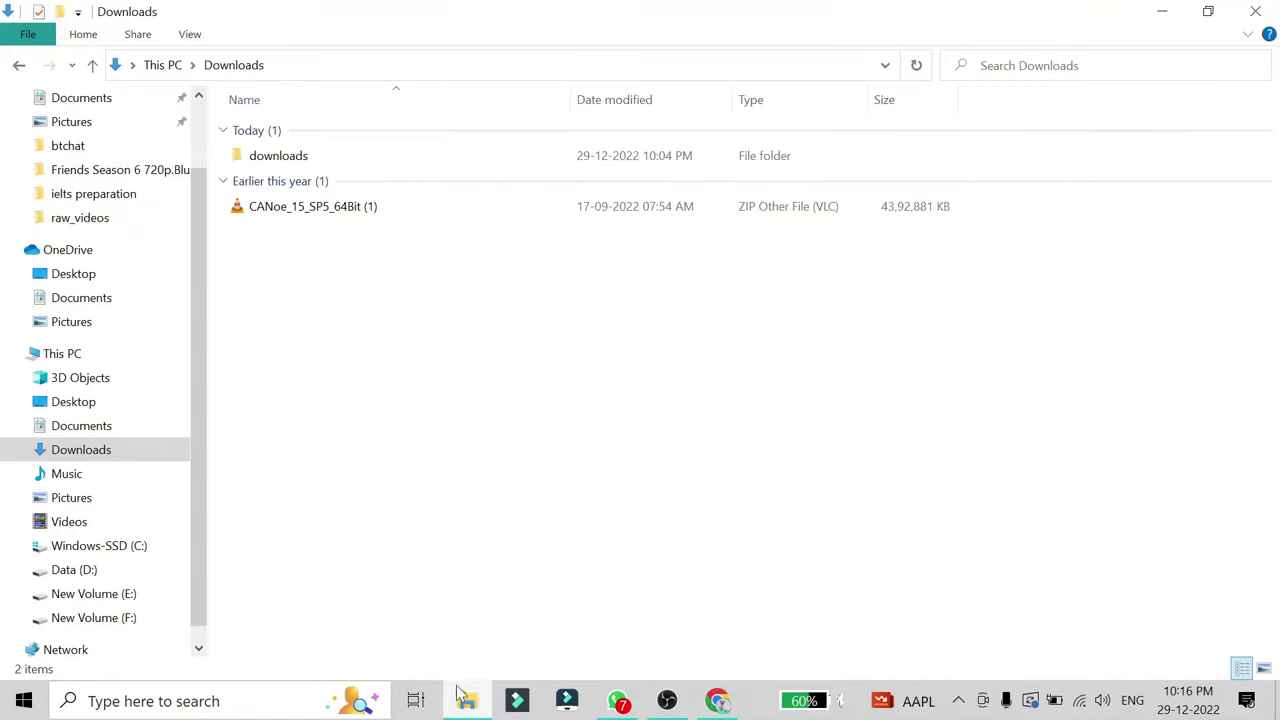
pyautogui.rightClick(410, 215)
pyautogui.click(380, 212)
pyautogui.doubleClick(377, 208)
pyautogui.rightClick(377, 207)
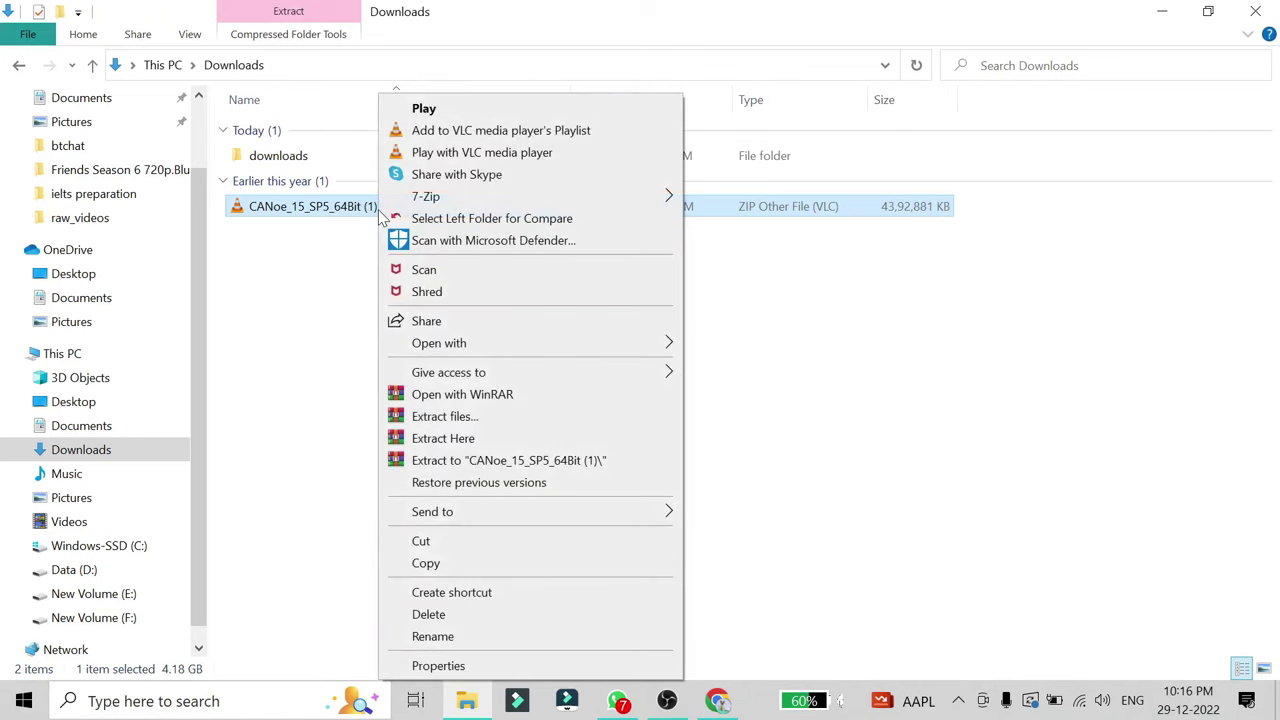
pyautogui.moveTo(447, 199)
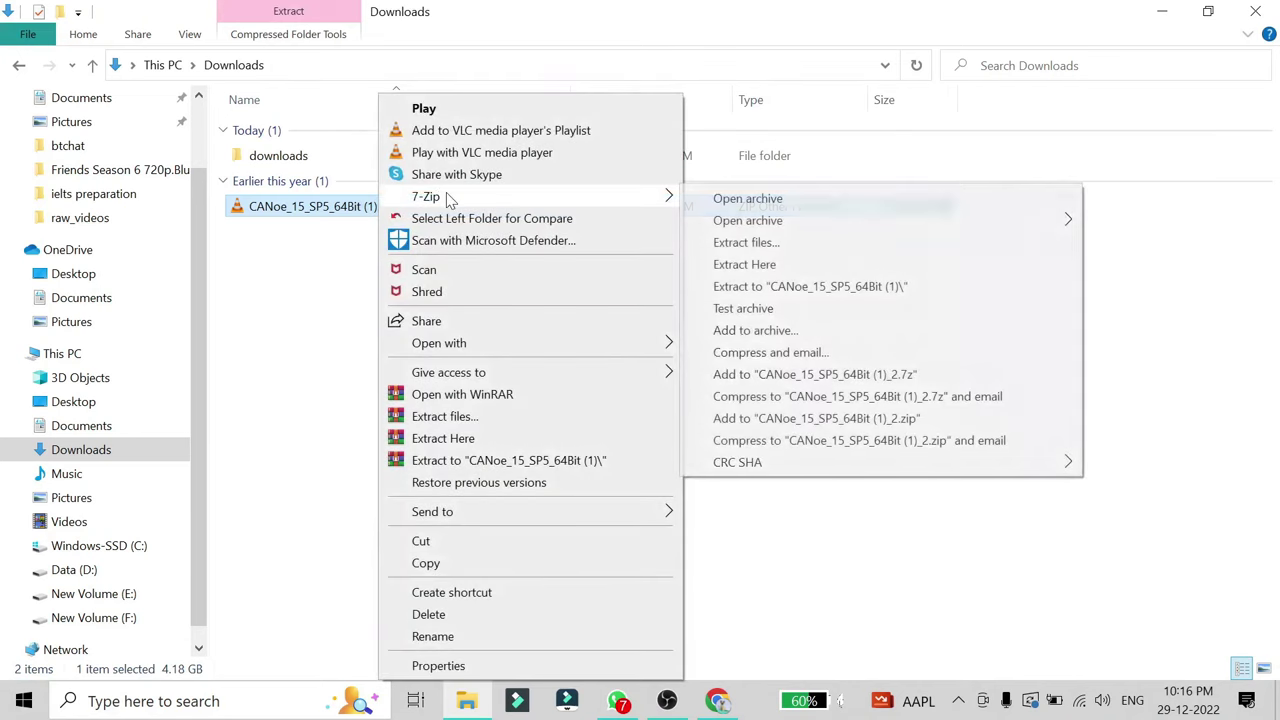
pyautogui.click(778, 264)
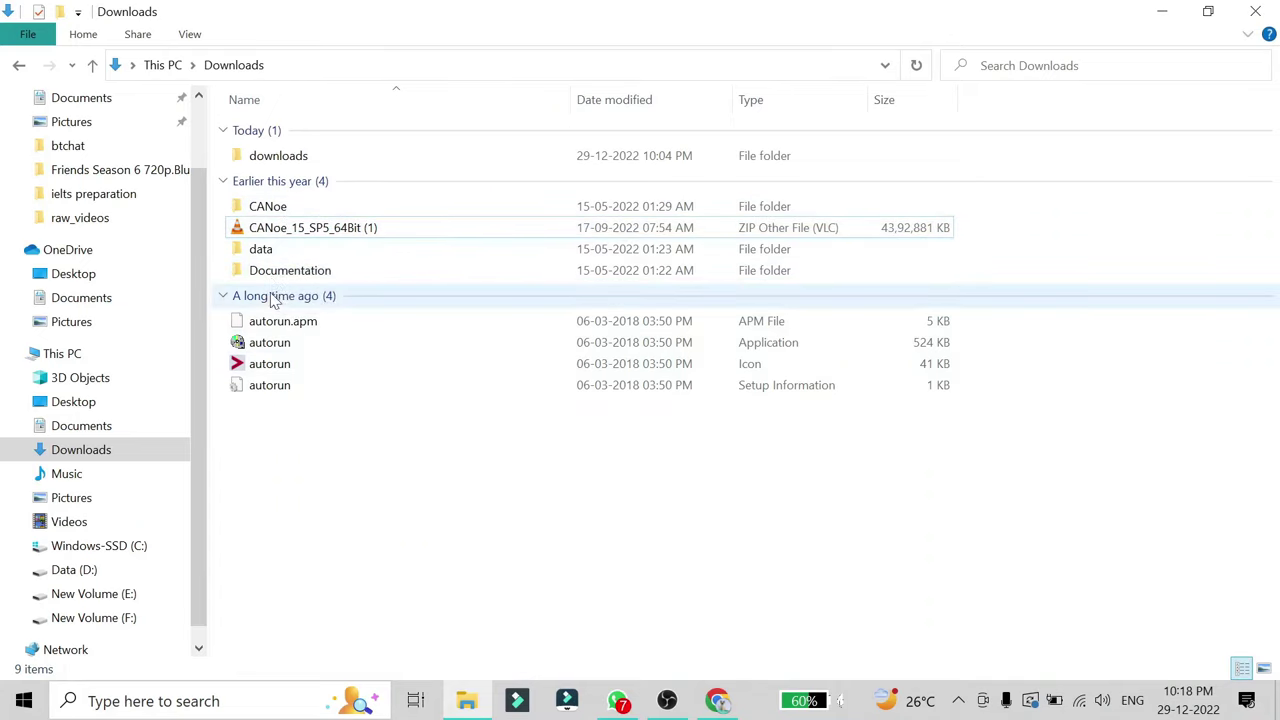
# Run autorun and choose Install CANoe in the CANoe (64 Bit) Setup window
pyautogui.doubleClick(267, 344)
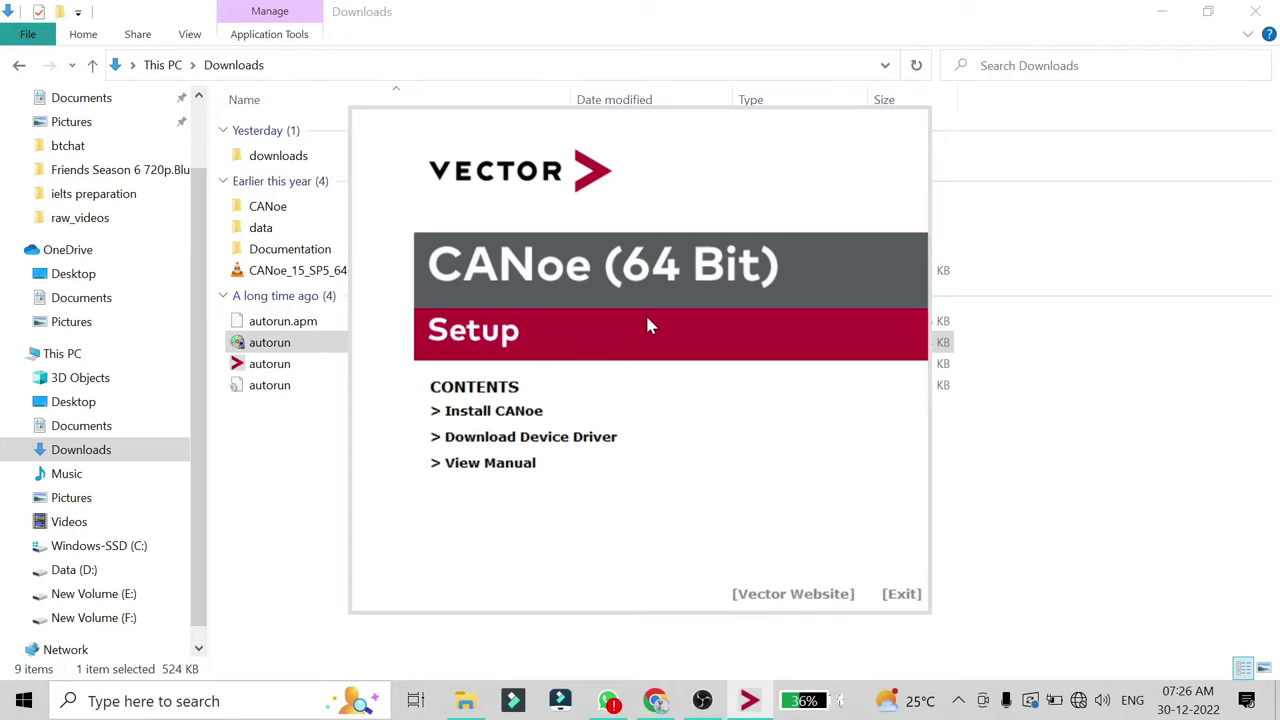
pyautogui.click(504, 414)
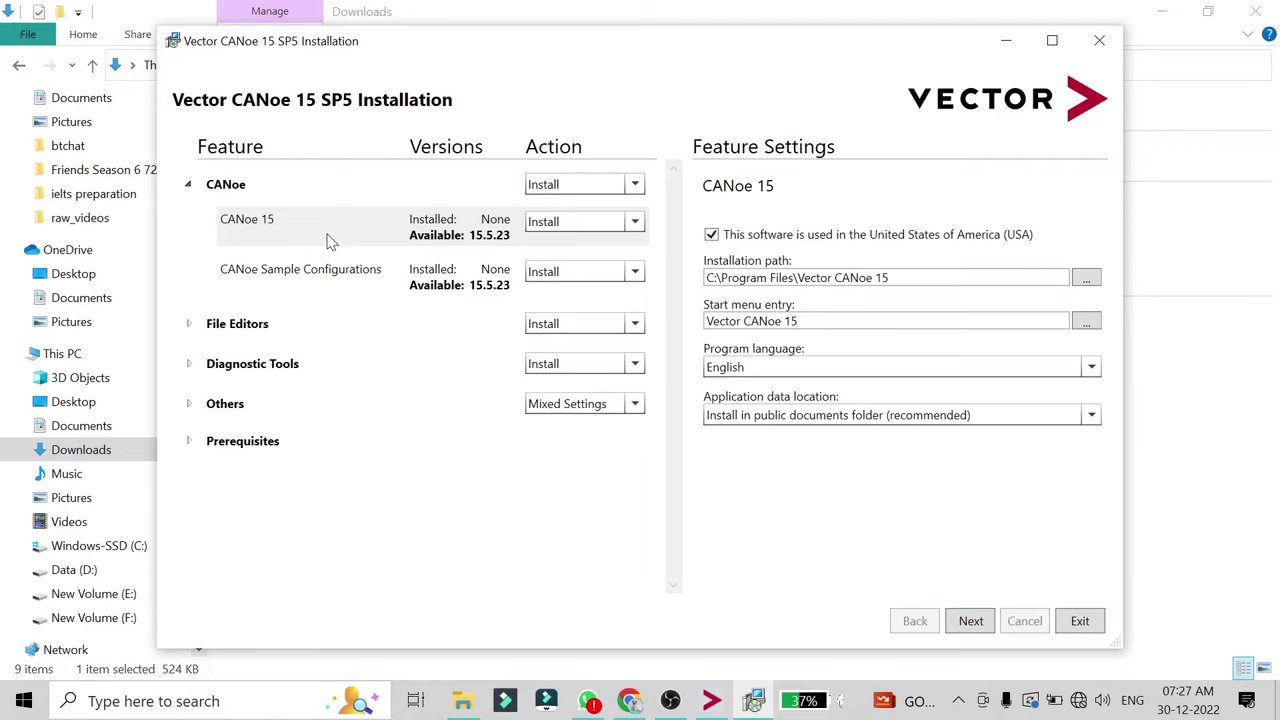
# Review the File Editors and Diagnostic Tools components, then continue to the Installation Summary
pyautogui.click(189, 324)
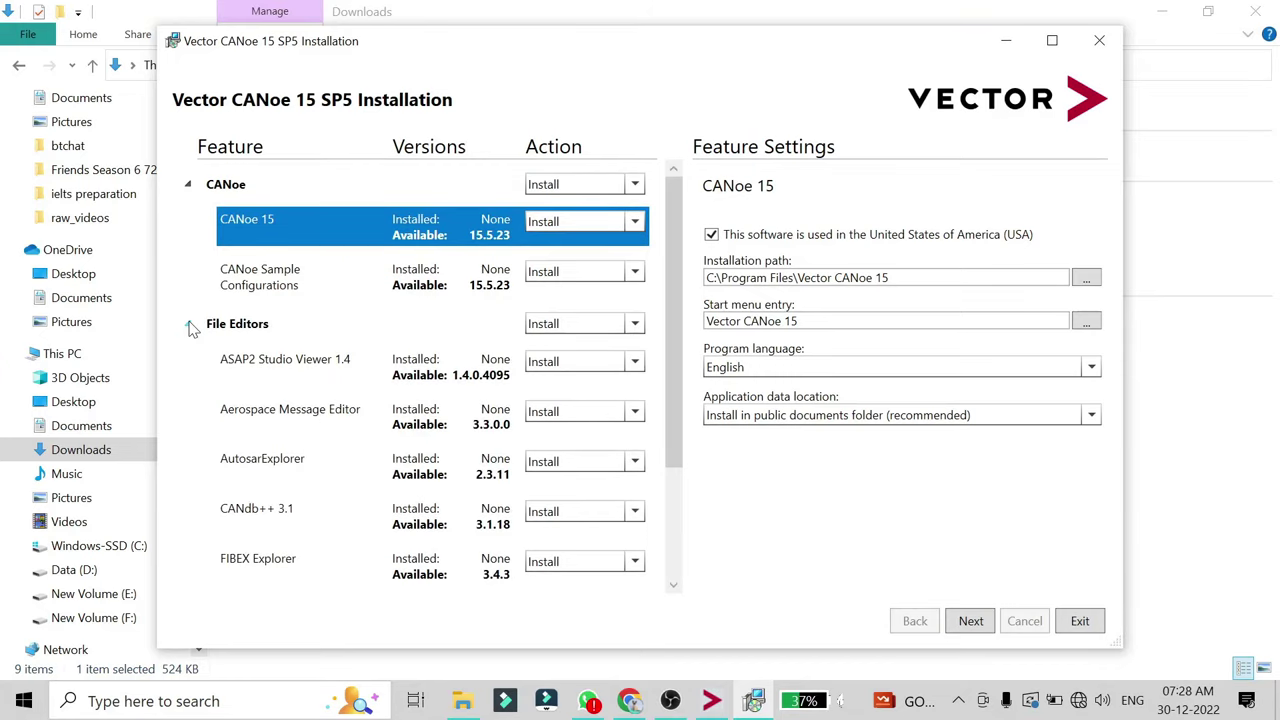
pyautogui.scroll(-3, 191, 330)
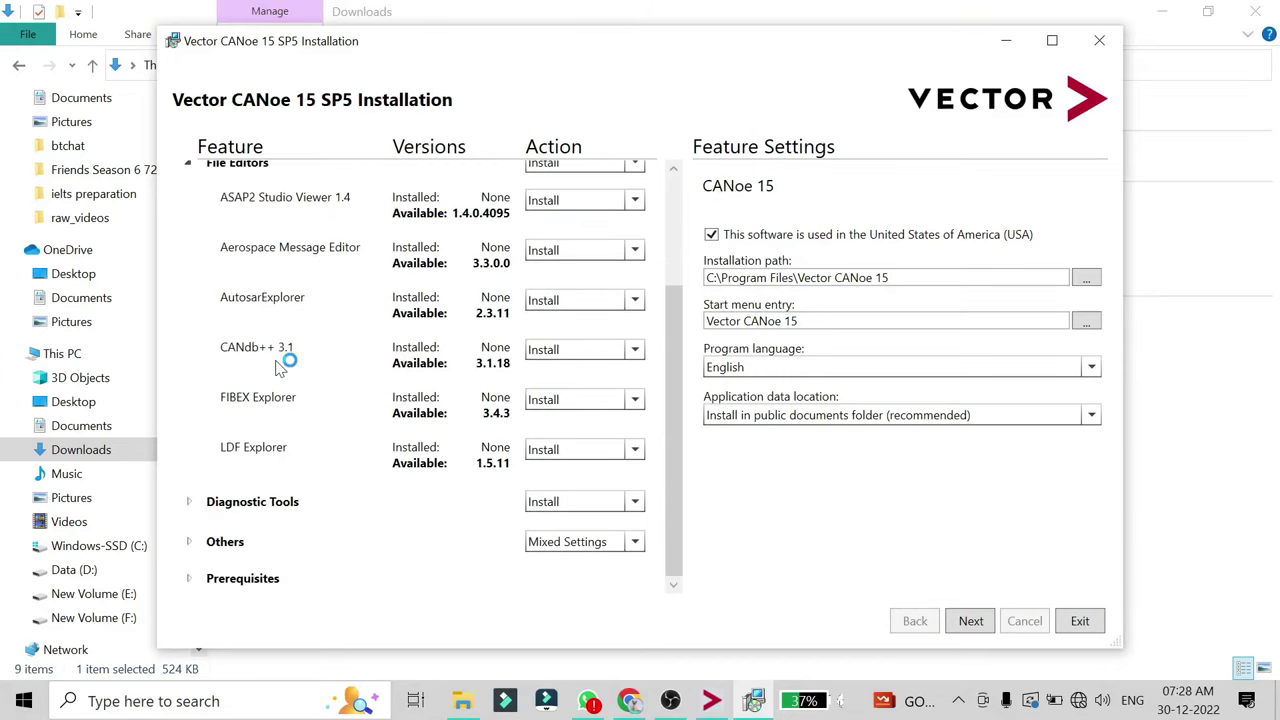
pyautogui.click(199, 505)
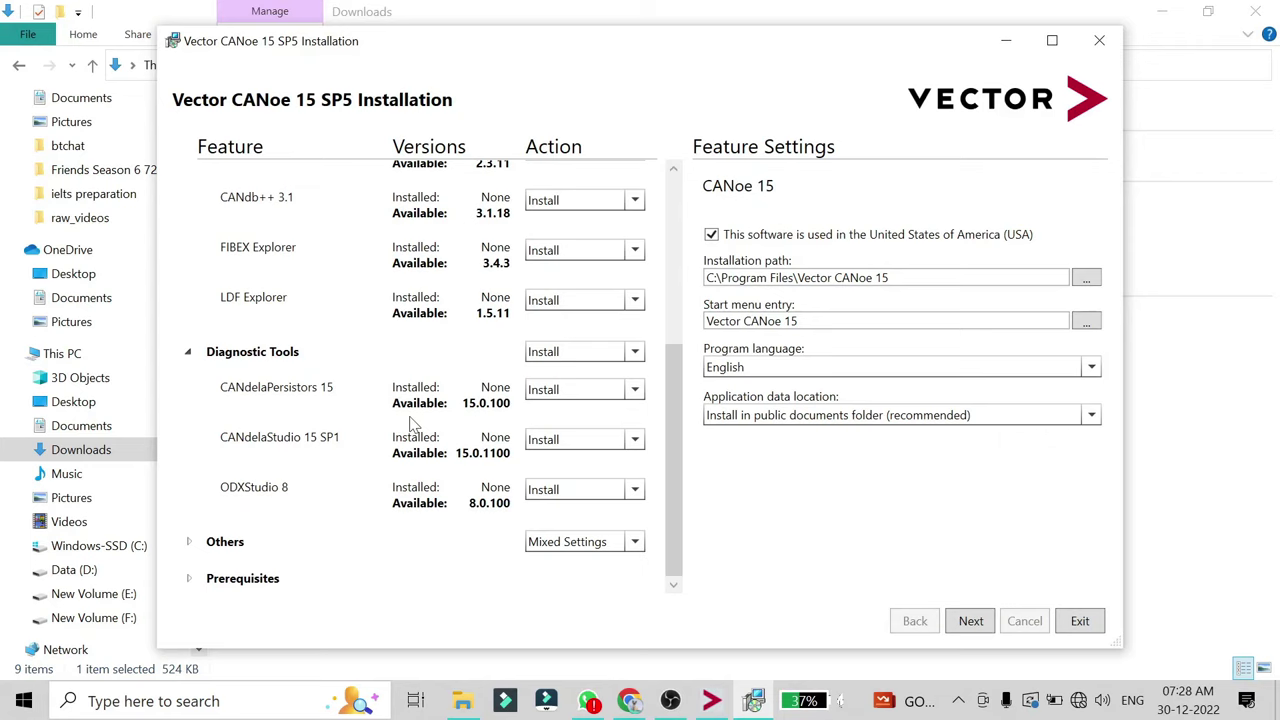
pyautogui.scroll(5, 410, 425)
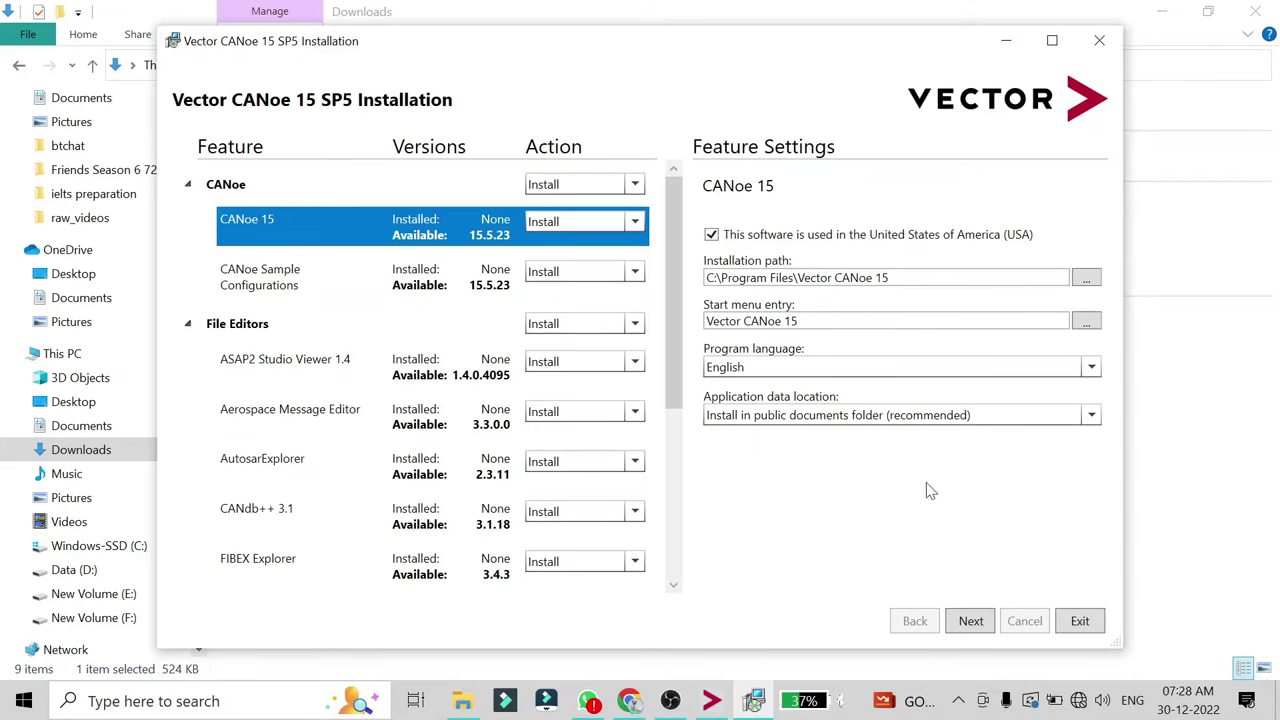
pyautogui.click(970, 621)
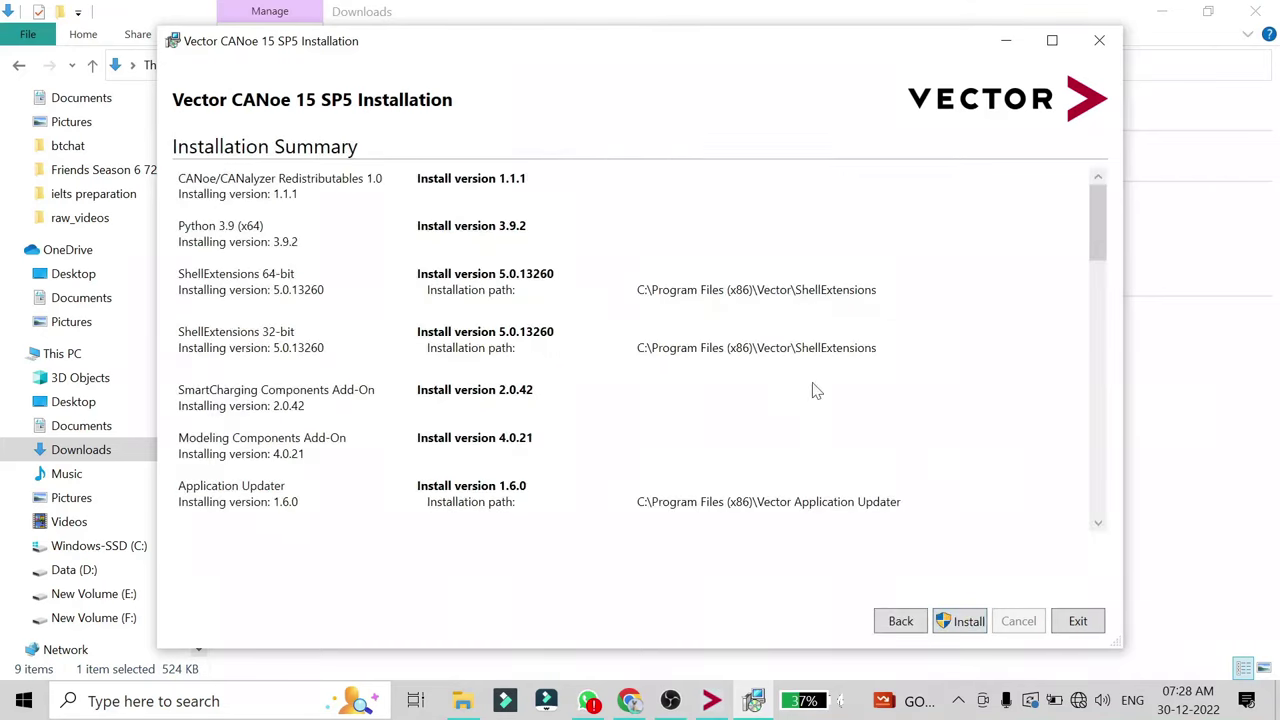
# Install all 26 components, toggle the License Client start option, and close the installer
pyautogui.click(968, 621)
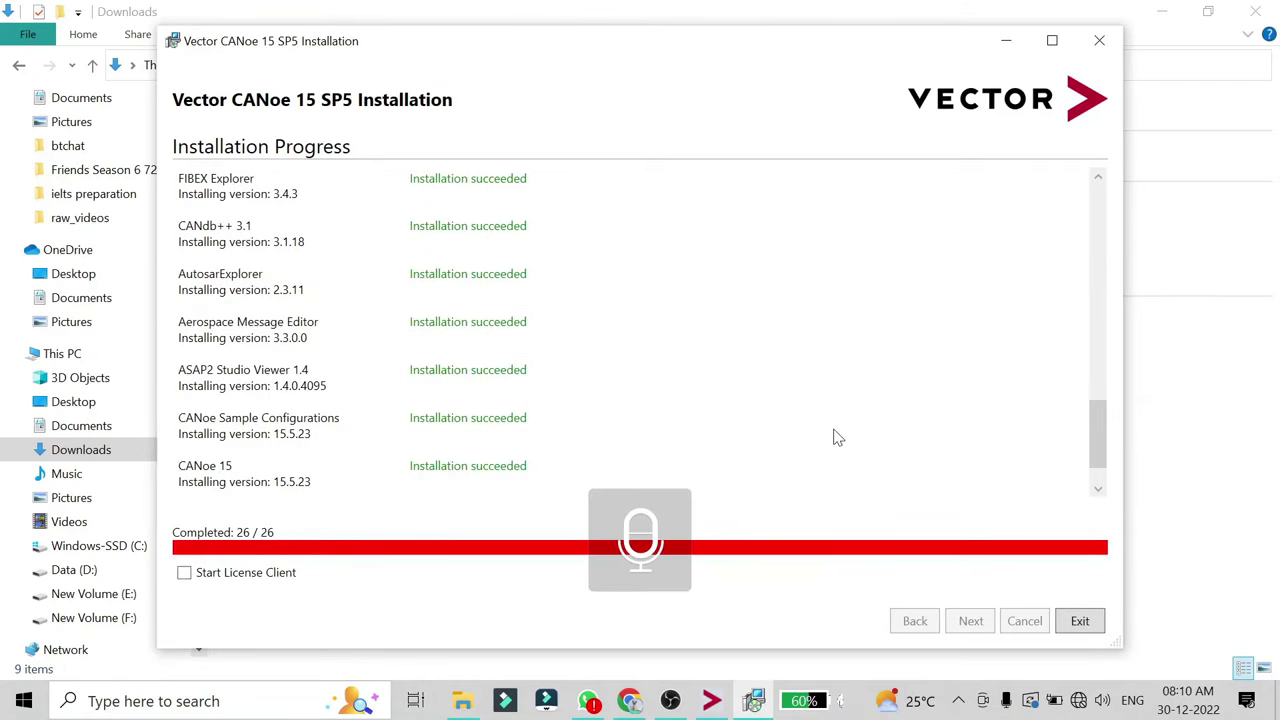
pyautogui.click(183, 576)
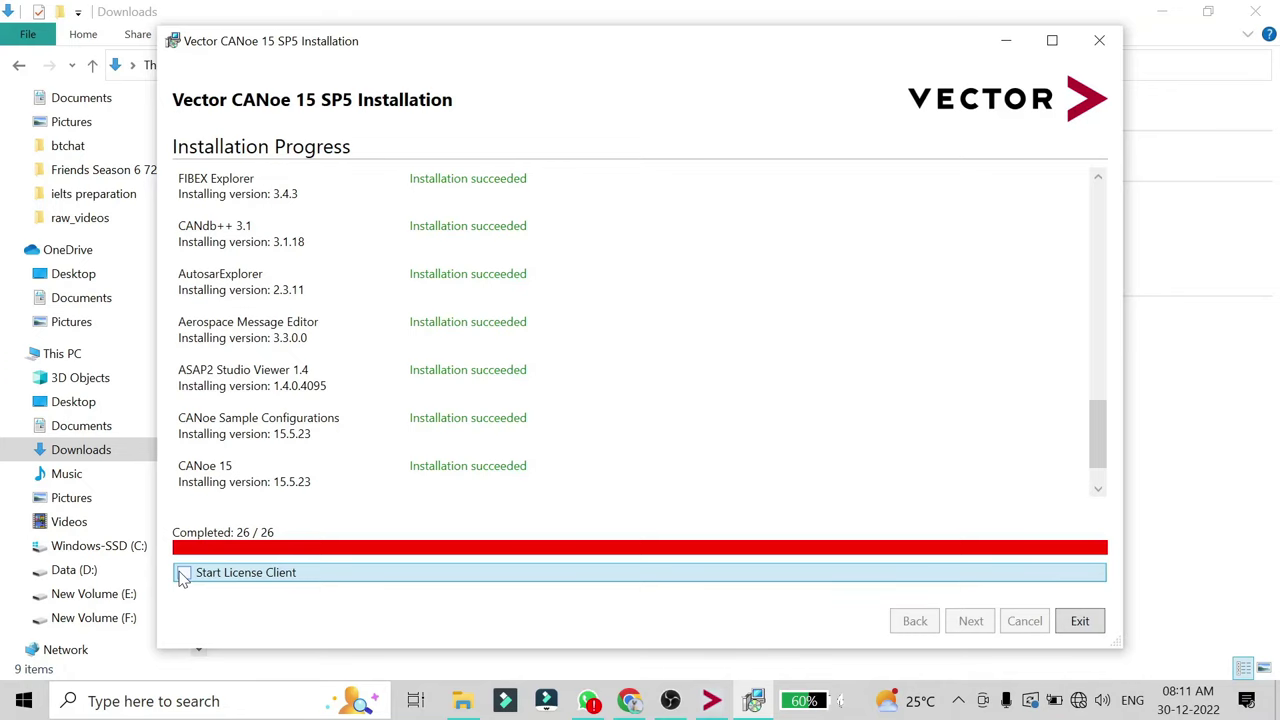
pyautogui.press('Return')
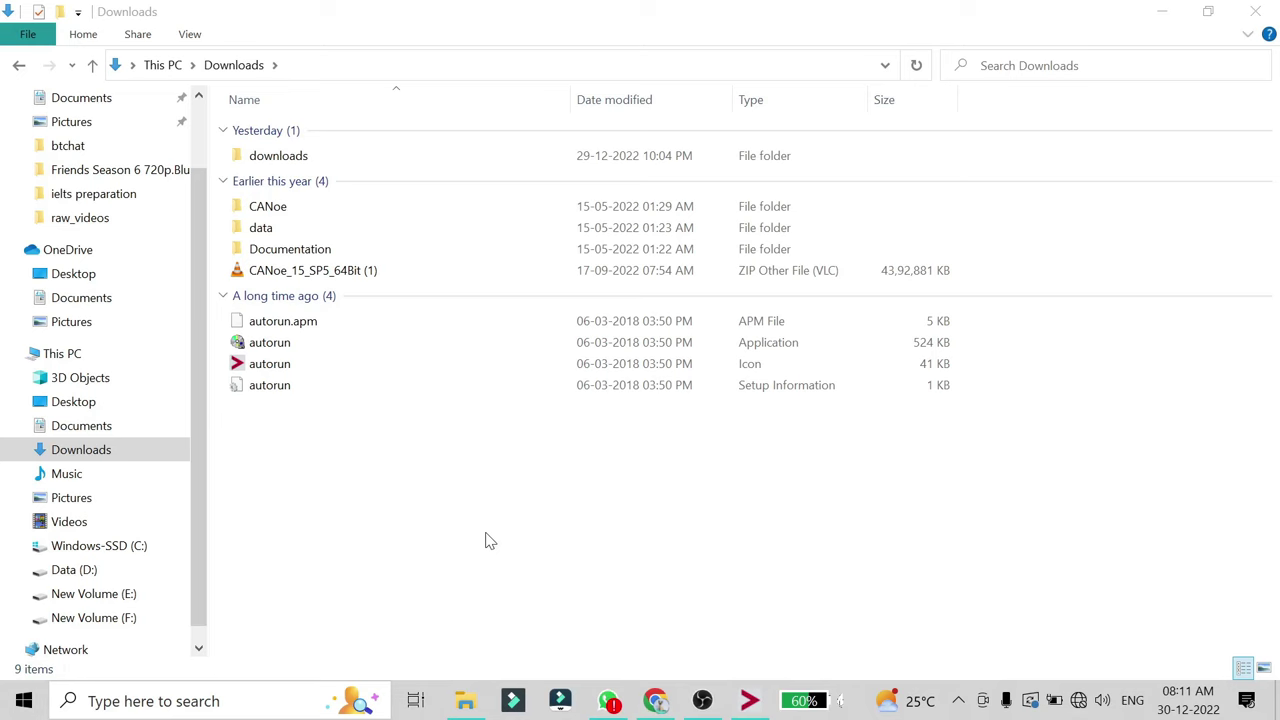
# Browse to C:\Program Files\Vector CANoe 15\Exec64 and locate CANoe64
pyautogui.click(108, 548)
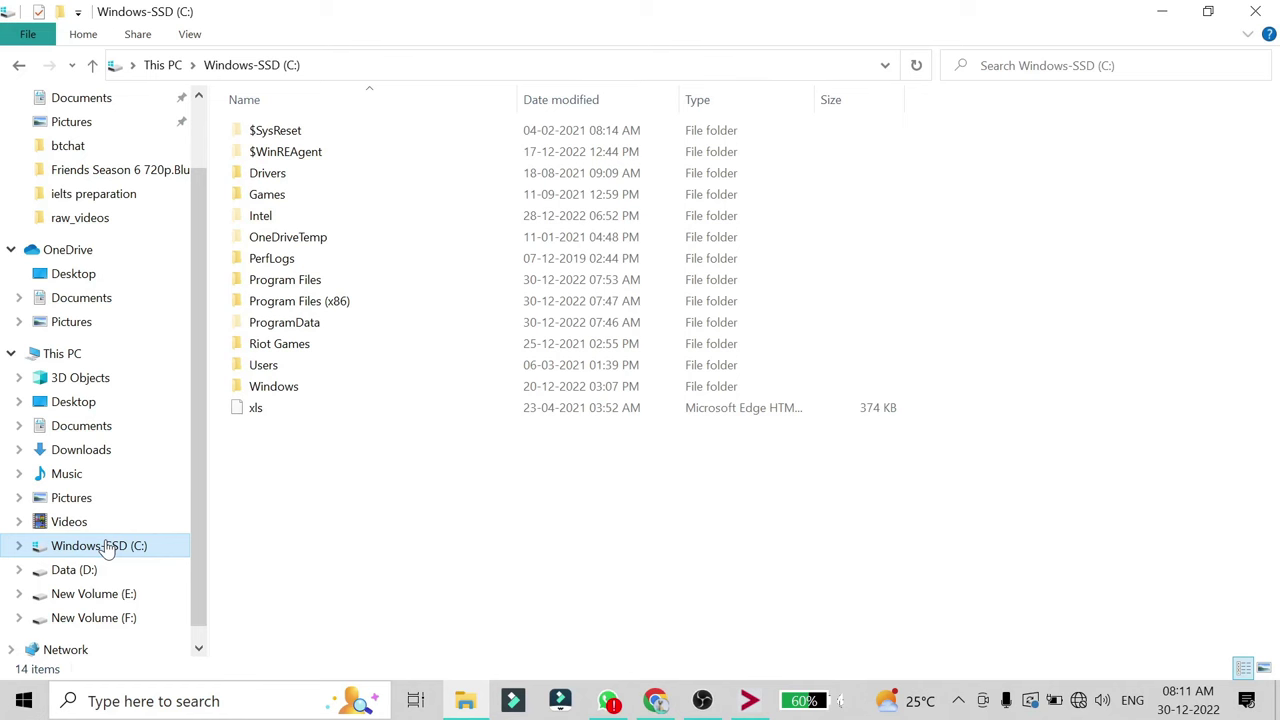
pyautogui.doubleClick(285, 279)
pyautogui.scroll(-10, 358, 445)
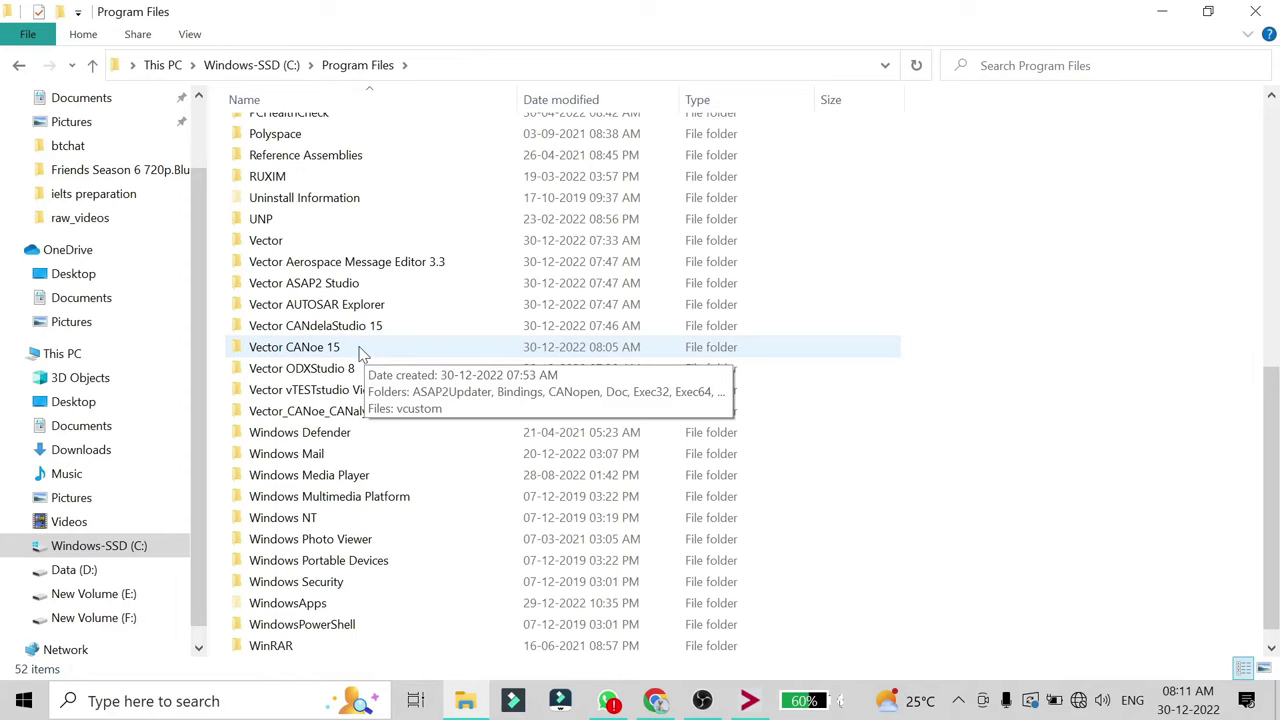
pyautogui.doubleClick(282, 354)
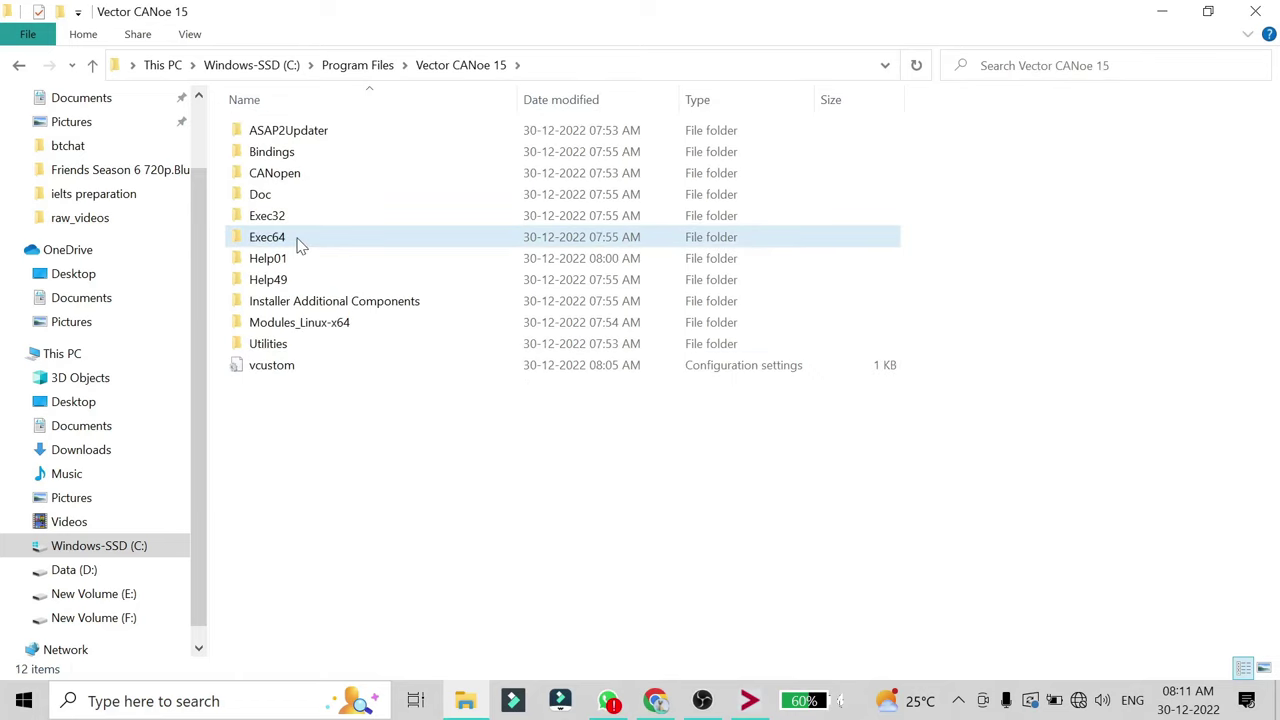
pyautogui.doubleClick(300, 246)
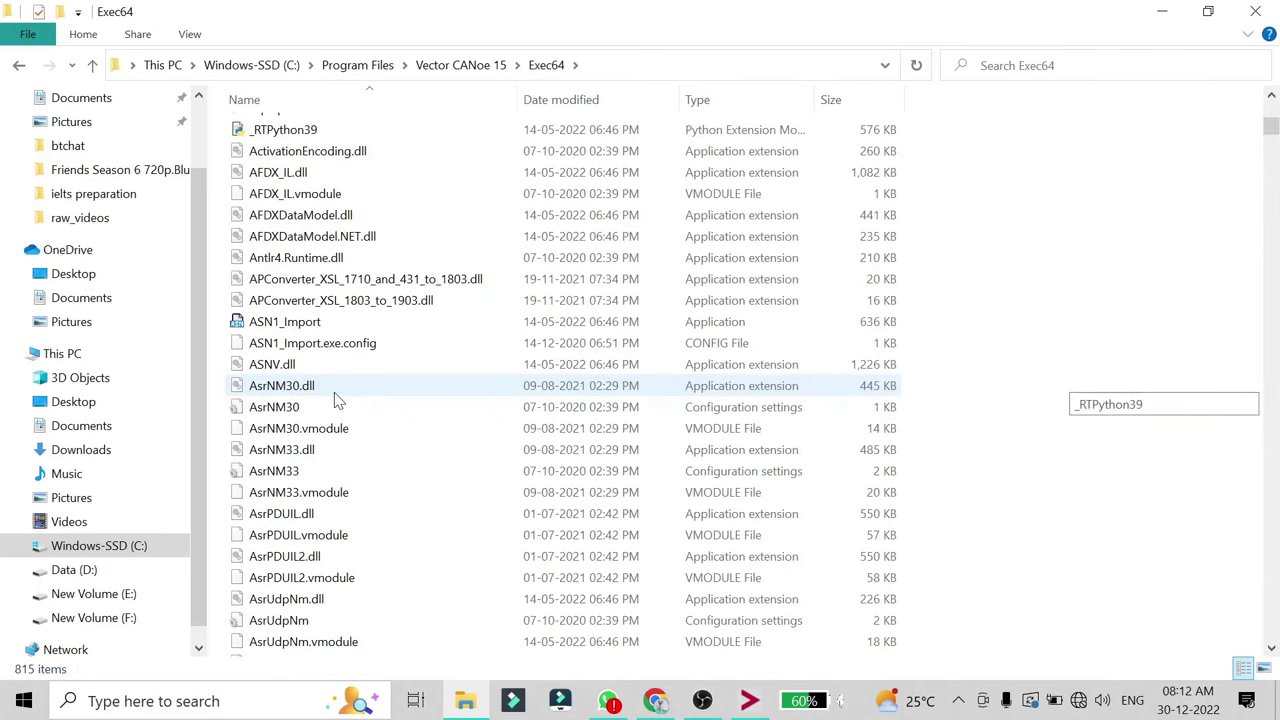
pyautogui.scroll(-15, 334, 392)
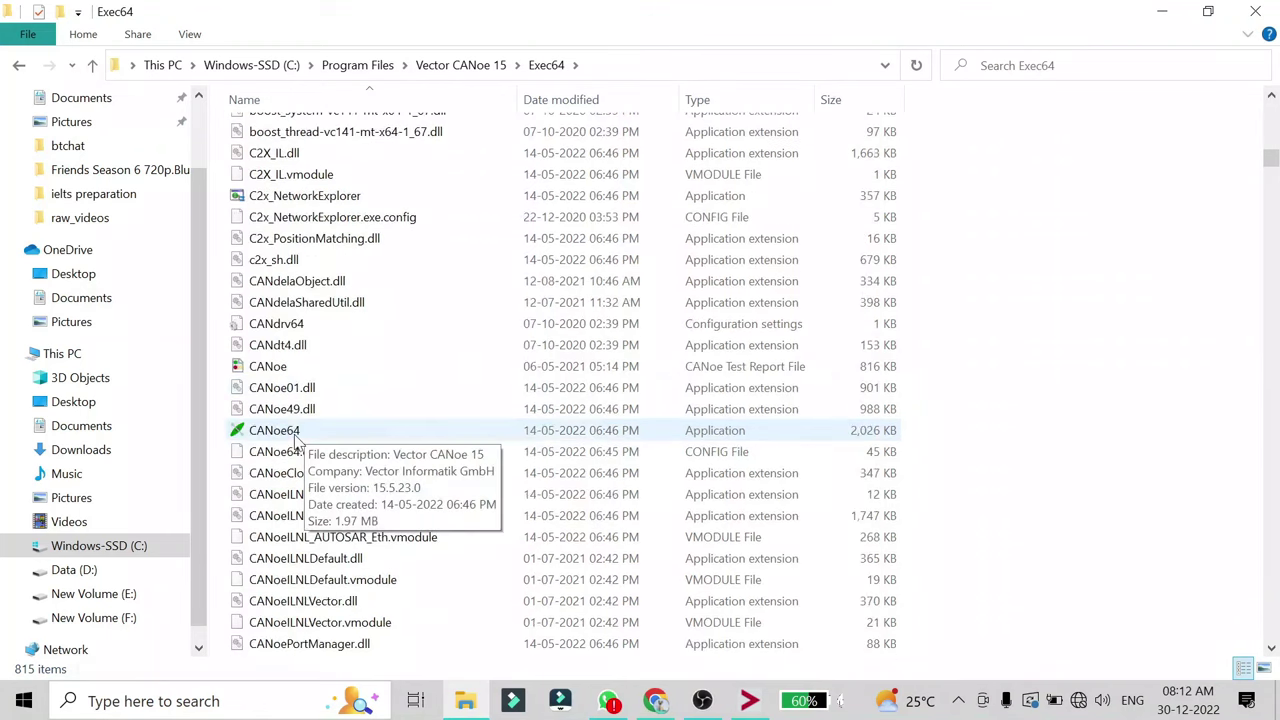
# Launch CANoe64 from Exec64 and accept the disclaimer
pyautogui.rightClick(375, 437)
pyautogui.moveTo(480, 511)
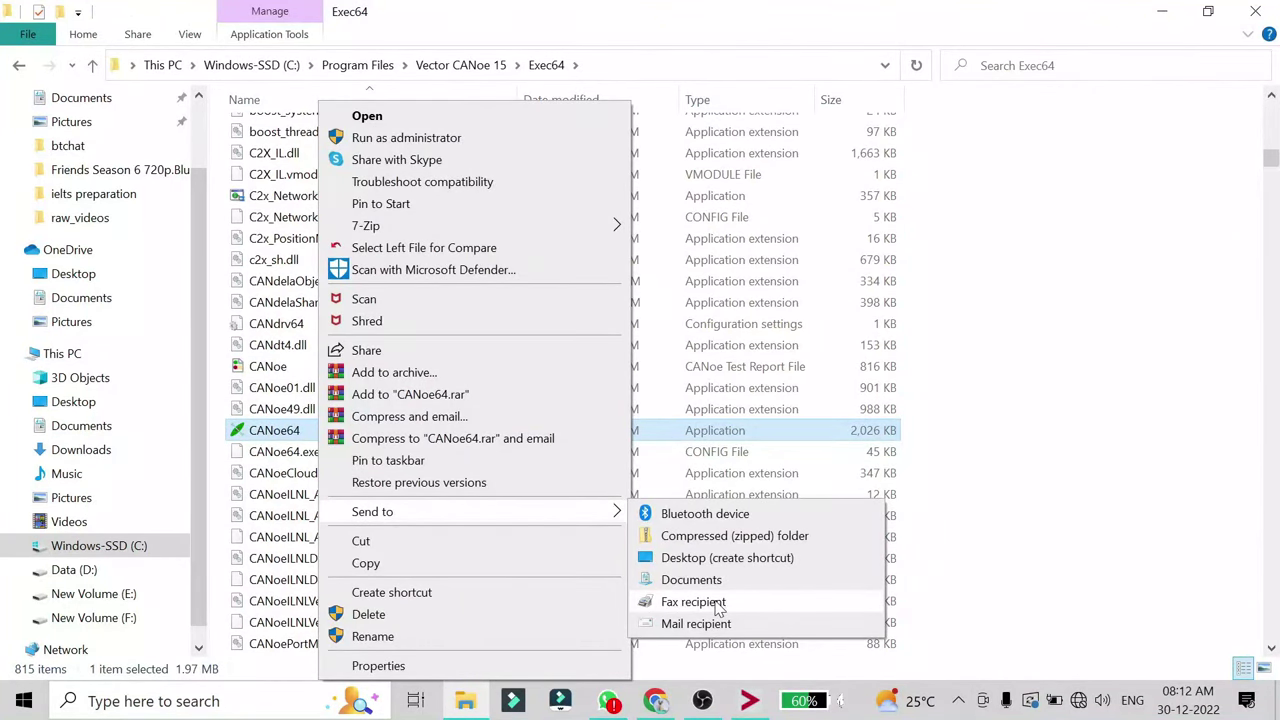
pyautogui.click(727, 557)
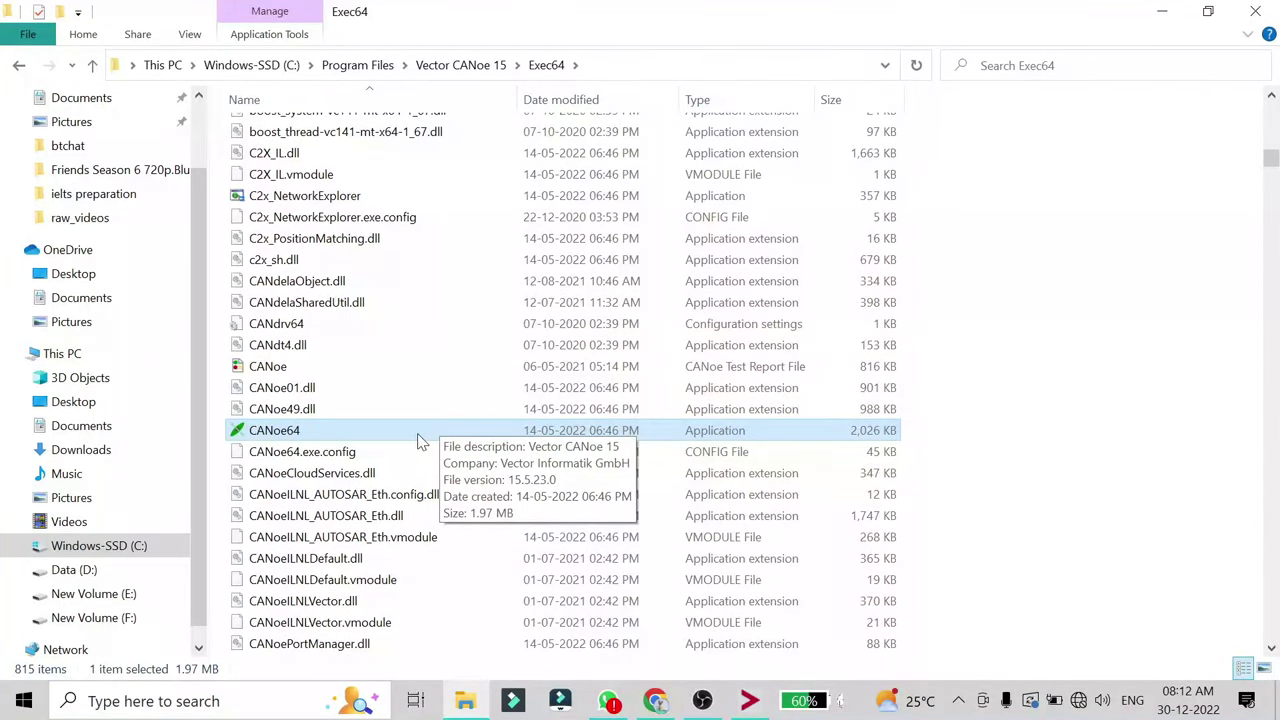
pyautogui.doubleClick(420, 441)
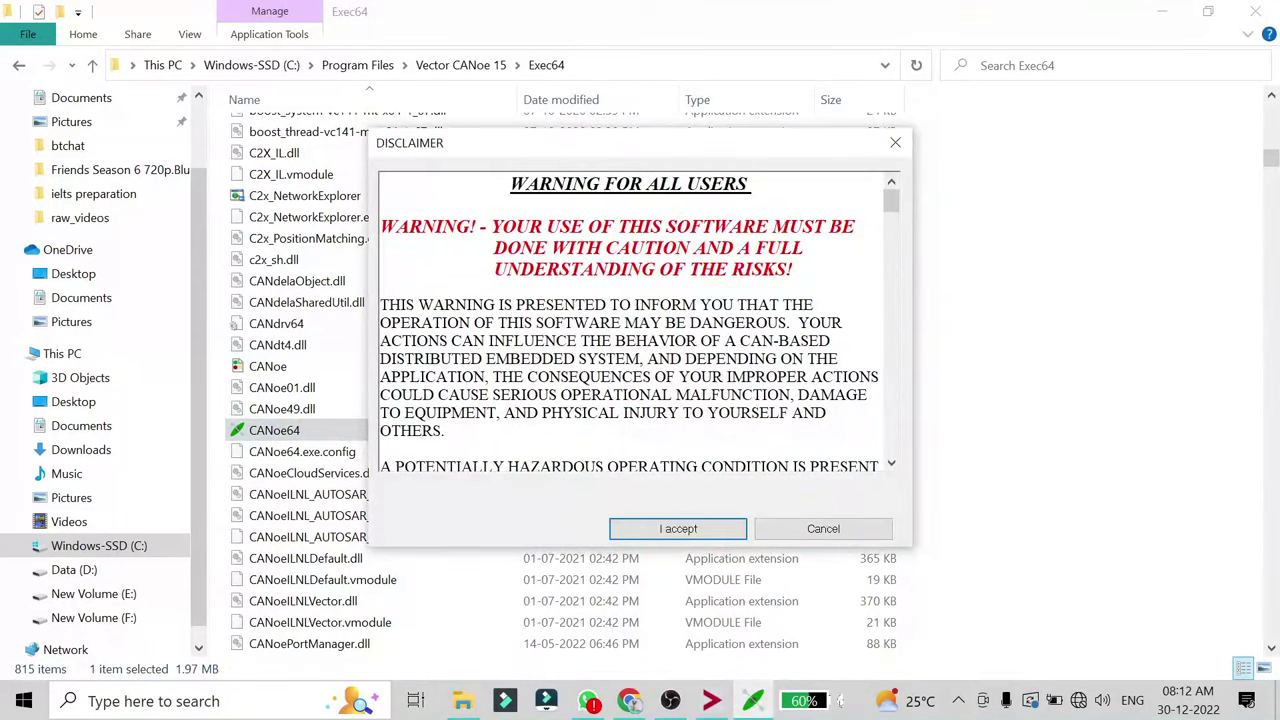
pyautogui.click(690, 527)
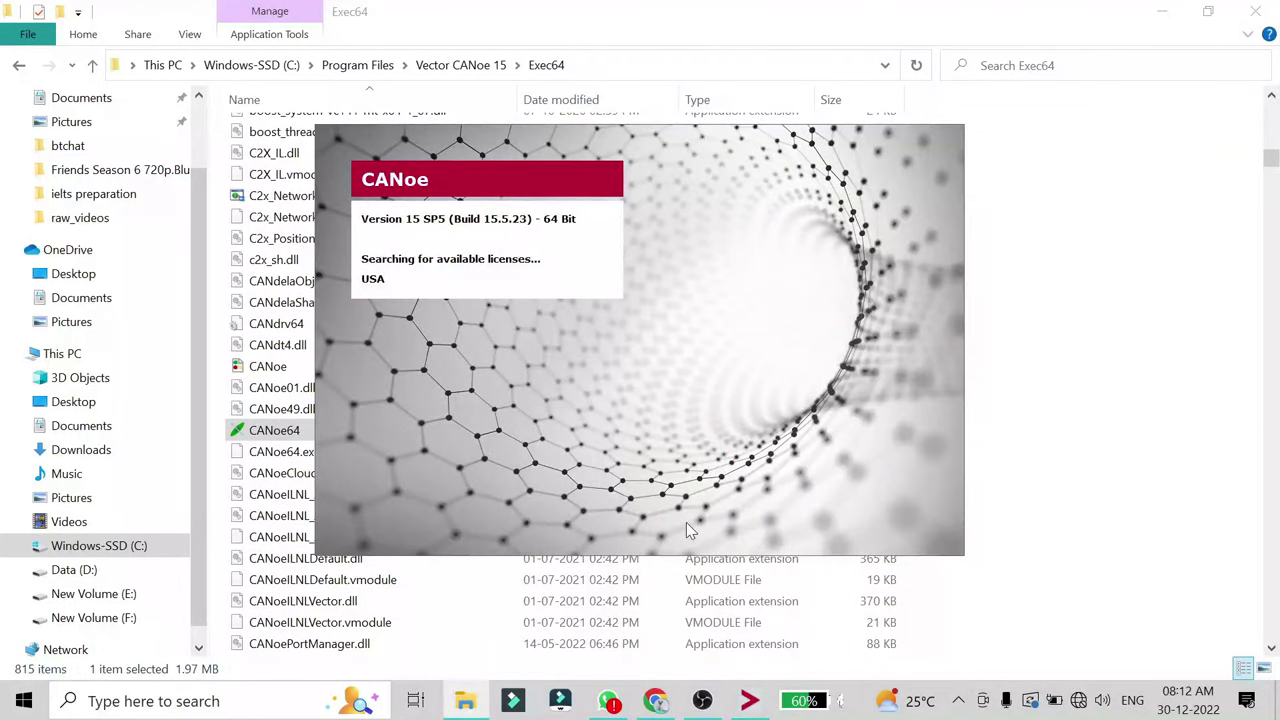